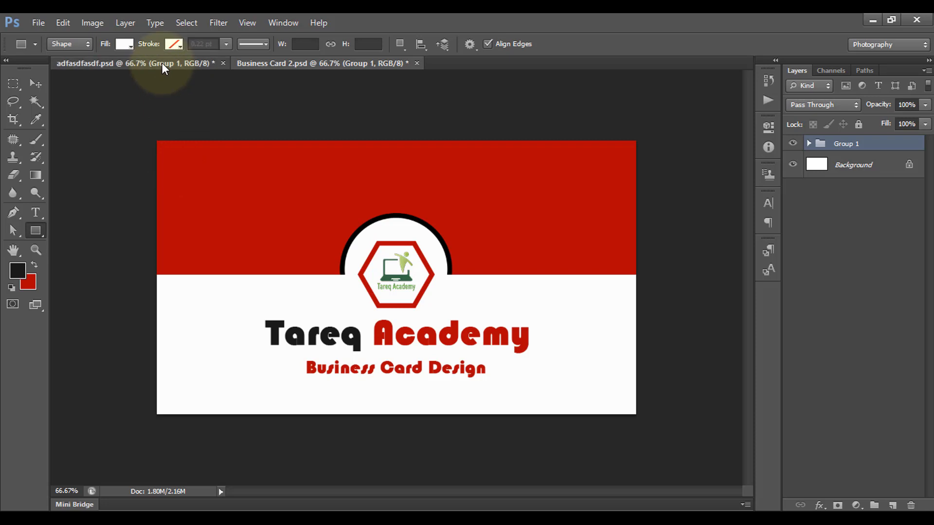
Create a new 3.5 × 2 inch, 300 ppi CMYK document named Part 01
left_click(162, 62)
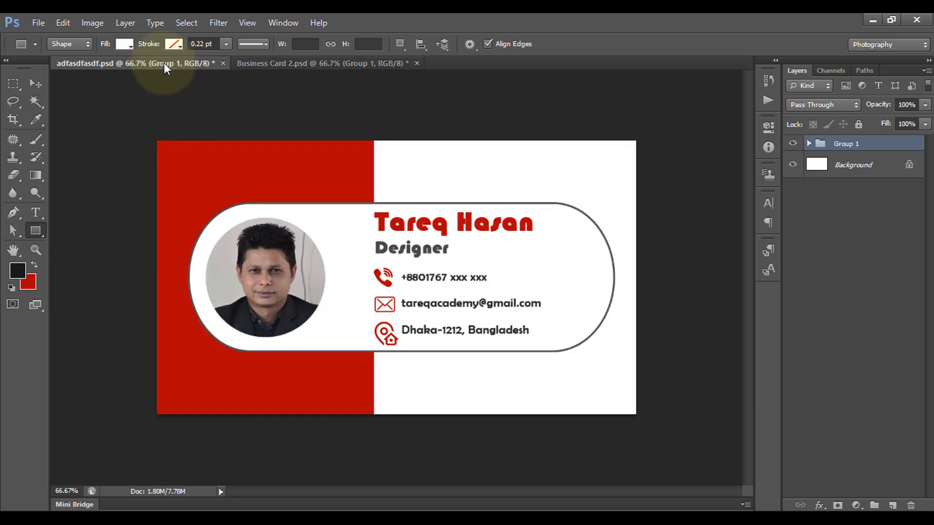
left_click(293, 63)
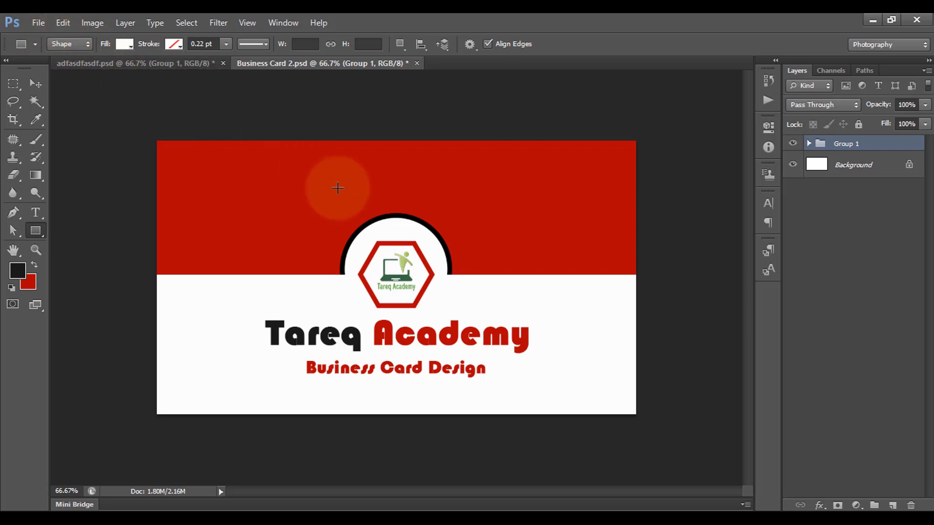
left_click(38, 23)
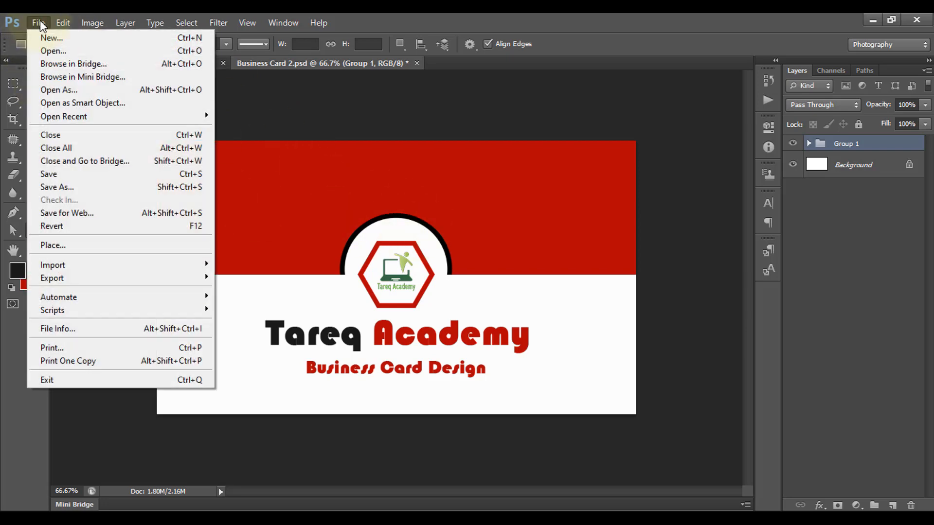
left_click(53, 38)
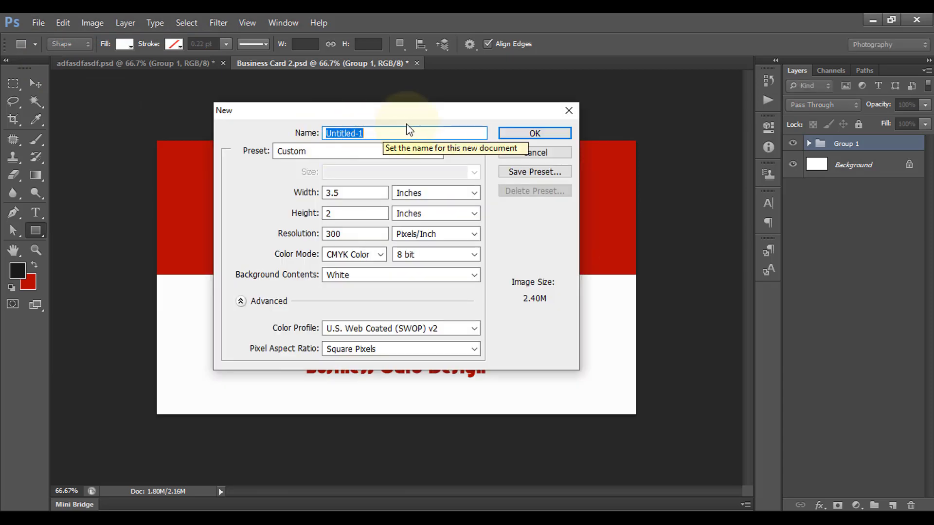
type("Part 01")
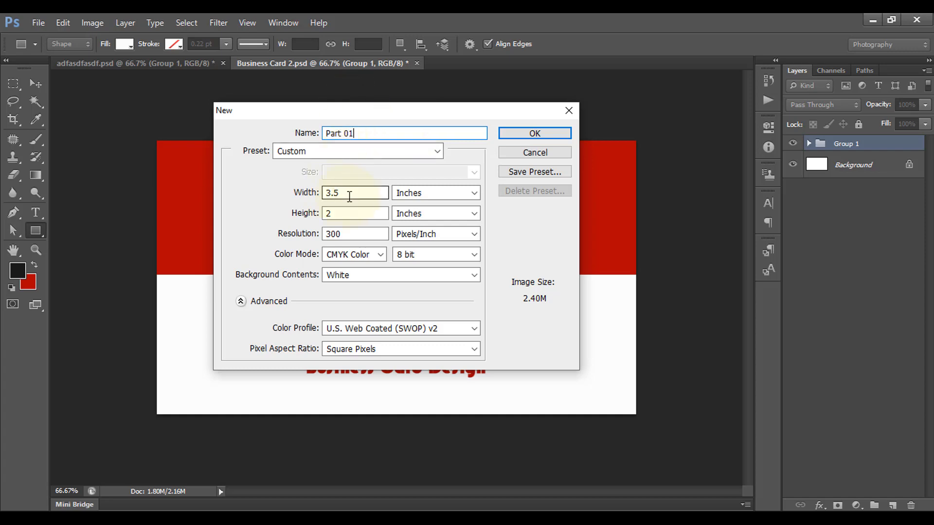
left_click(350, 196)
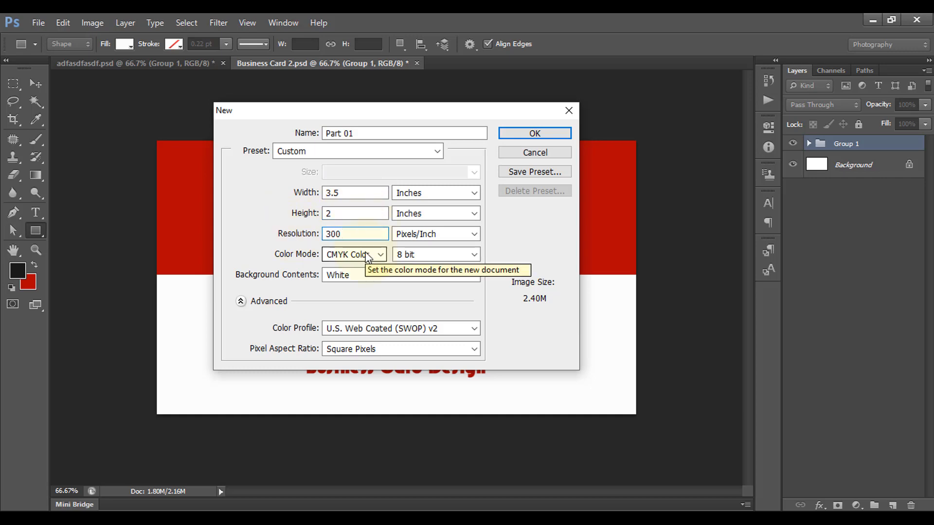
left_click(535, 134)
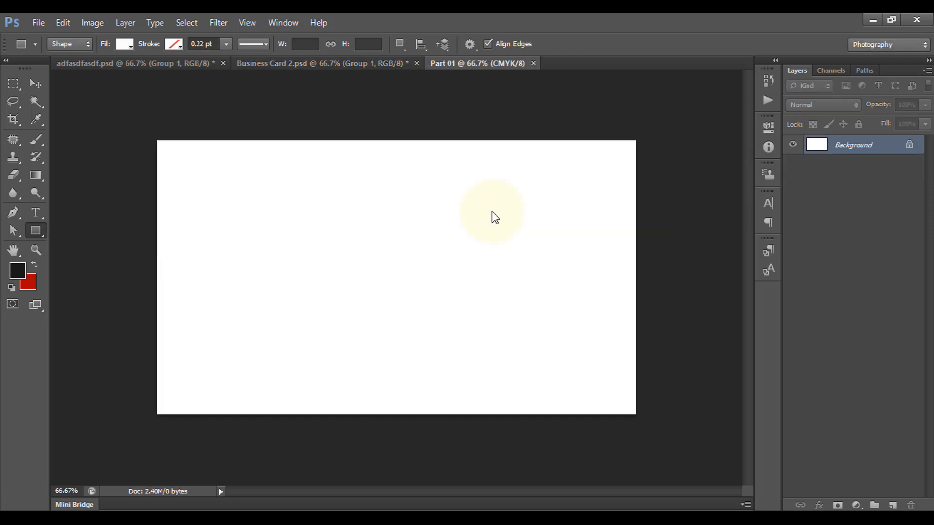
Draw a rectangle across the card's top half and fill it dark red (#ac1004)
left_click(39, 230)
left_click(103, 226)
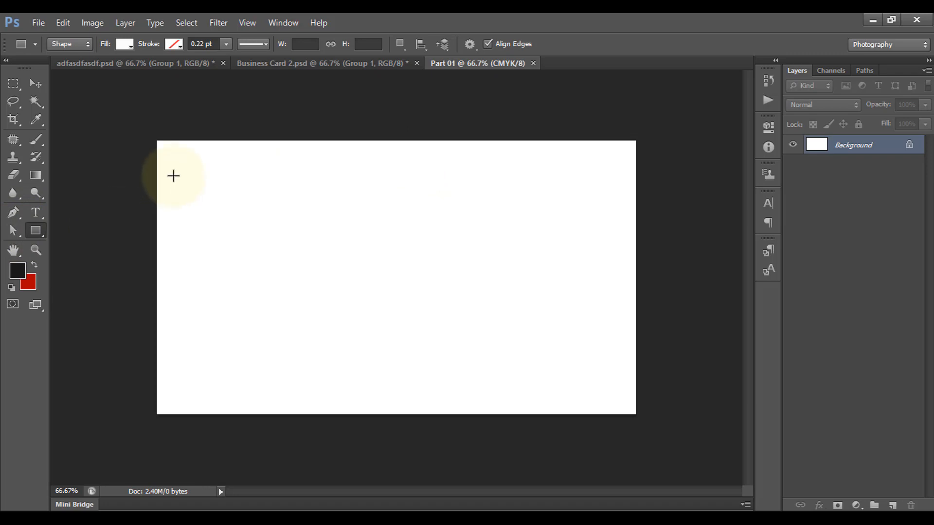
scroll(178, 166, "up", 3)
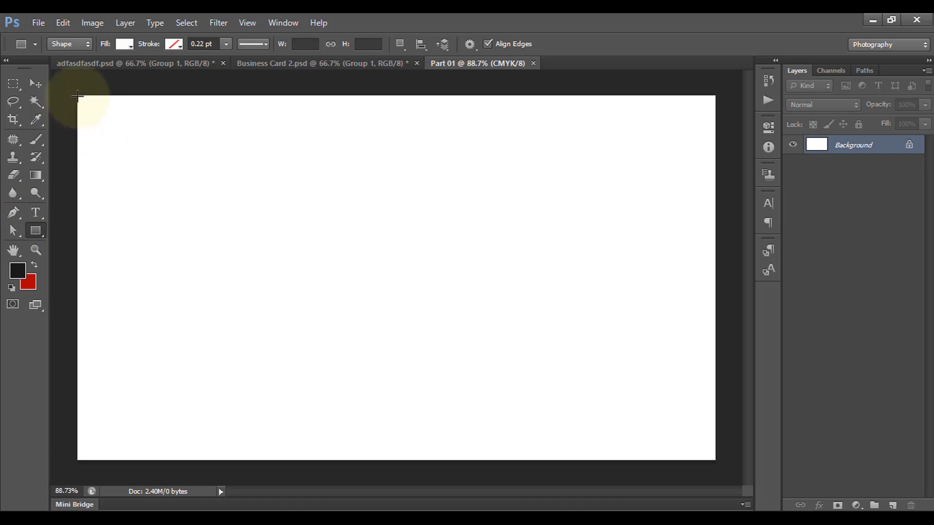
left_click_drag(77, 95, 714, 285)
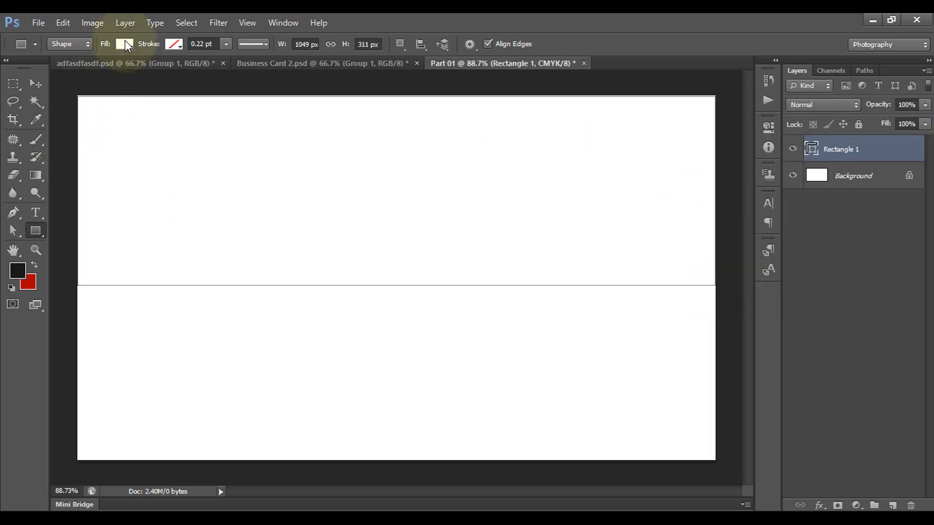
left_click(125, 43)
left_click(189, 71)
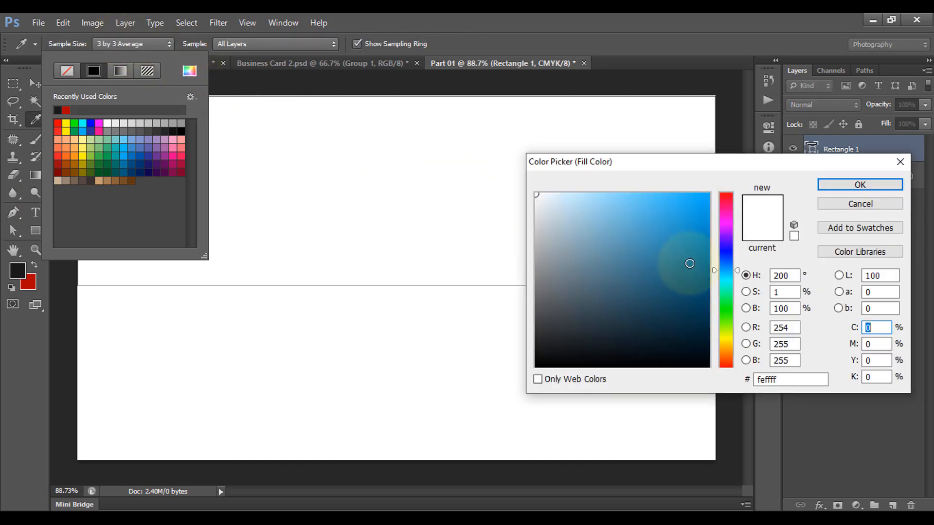
left_click(729, 368)
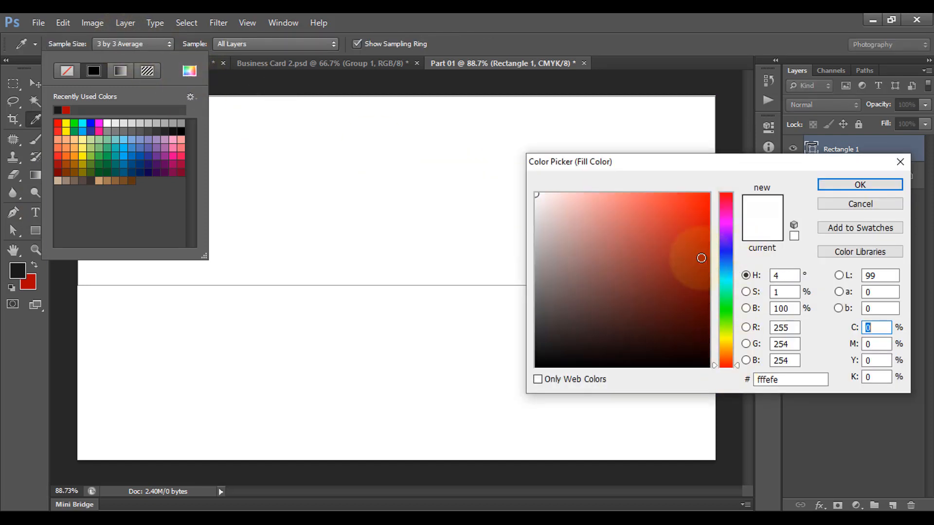
left_click(706, 249)
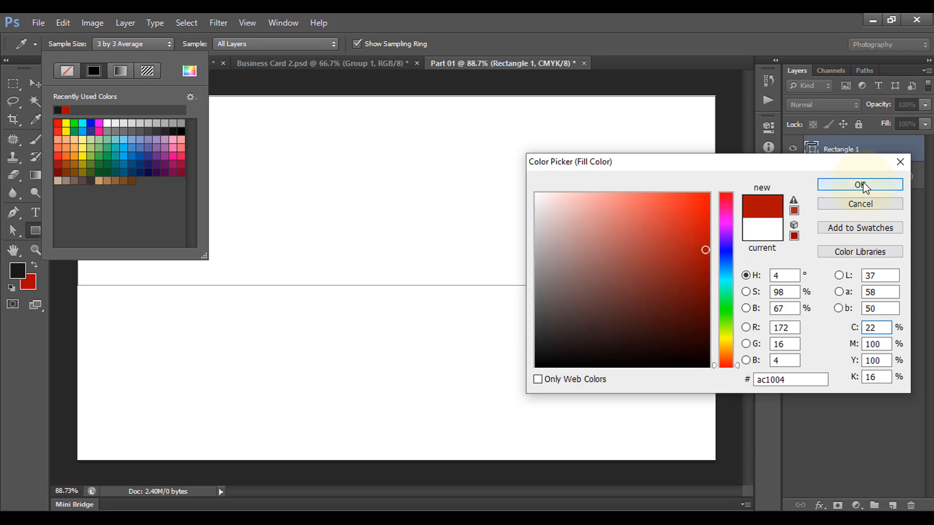
left_click(859, 185)
left_click(124, 43)
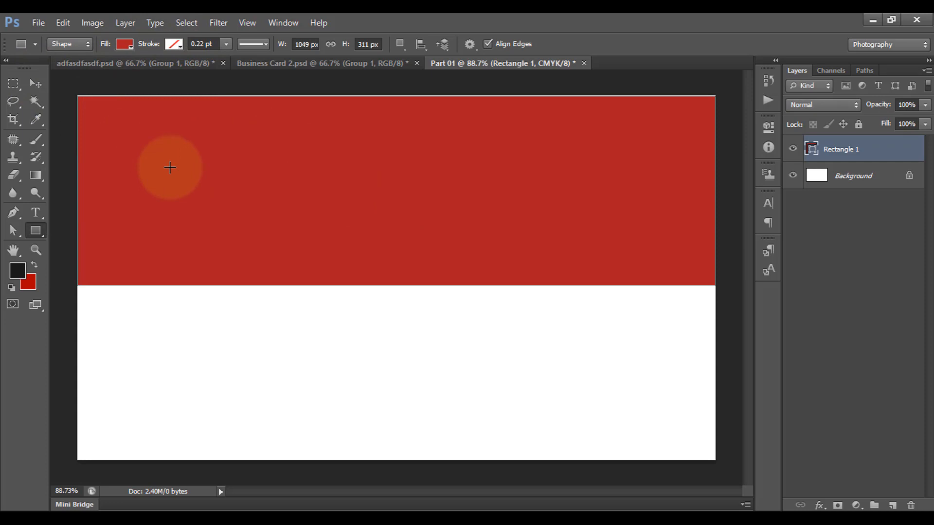
Transform the red band so it sits flush with the card's top and left edges
key("ctrl+t")
scroll(183, 182, "up", 8)
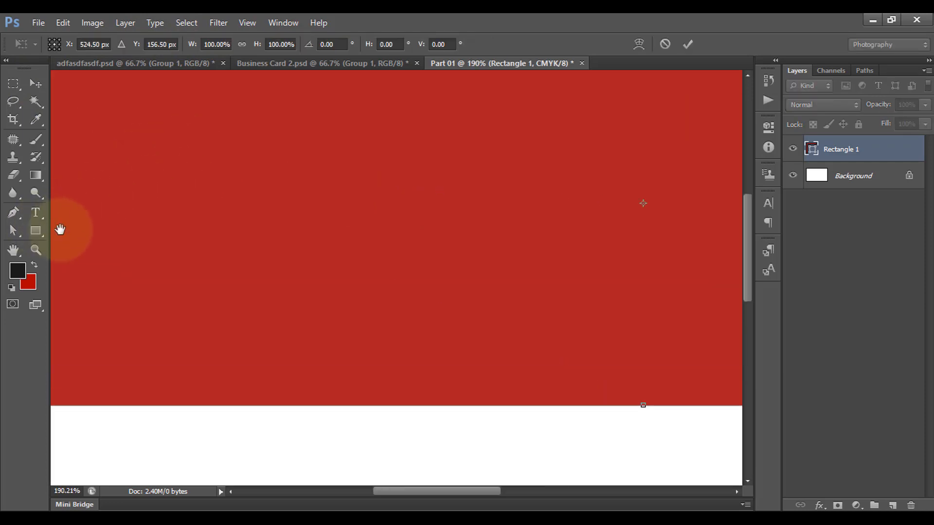
left_click_drag(60, 230, 334, 246)
left_click_drag(450, 384, 451, 343)
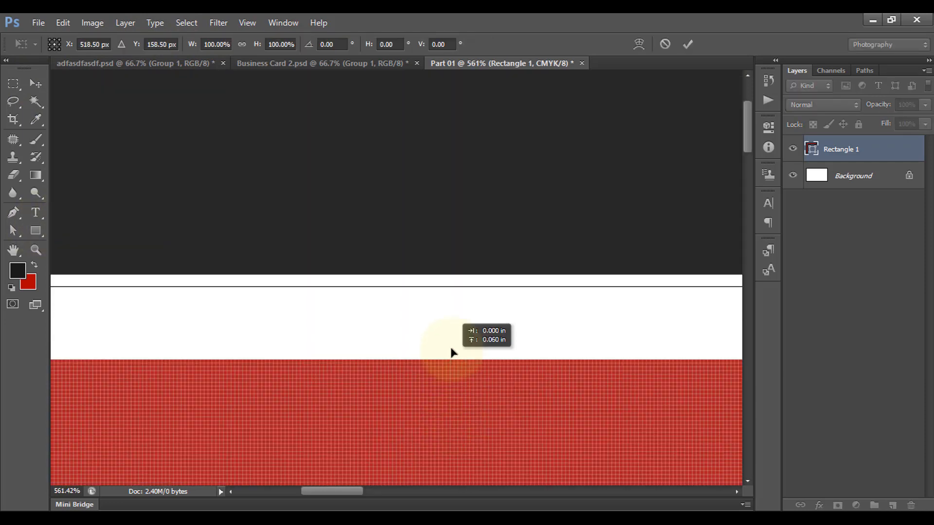
left_click_drag(242, 385, 577, 360)
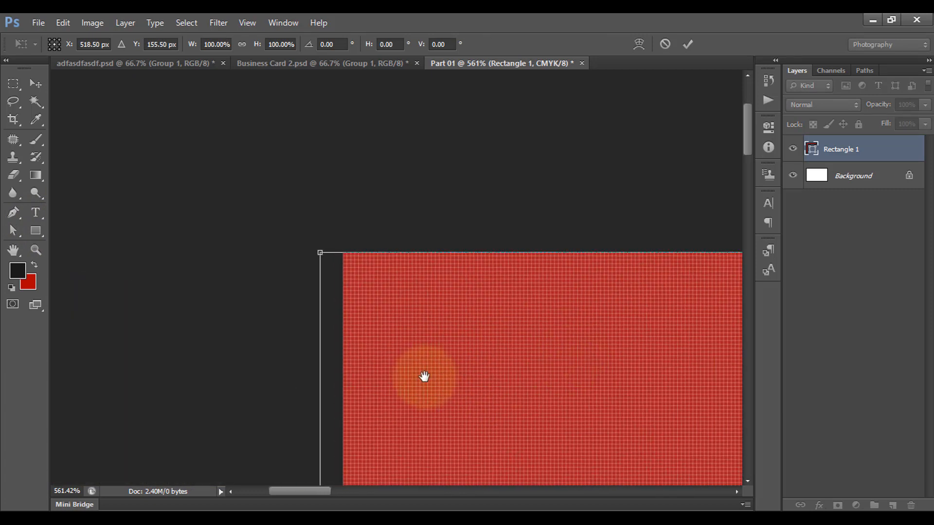
left_click_drag(490, 467, 381, 104)
left_click_drag(346, 384, 338, 209)
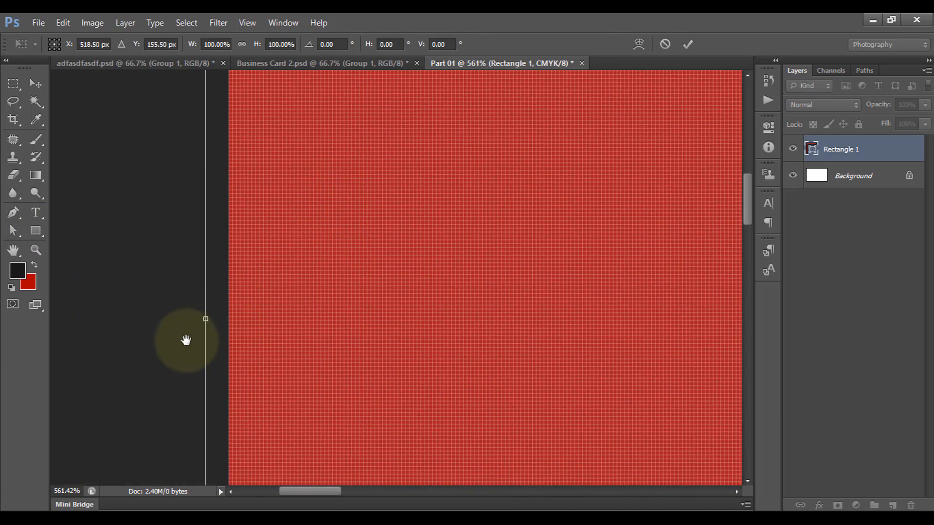
left_click_drag(205, 319, 229, 319)
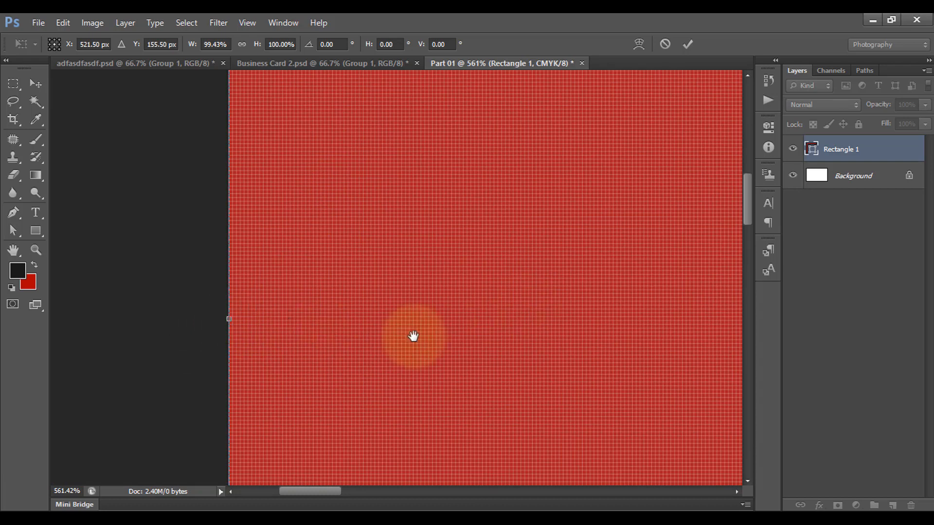
key("Return")
key("ctrl+0")
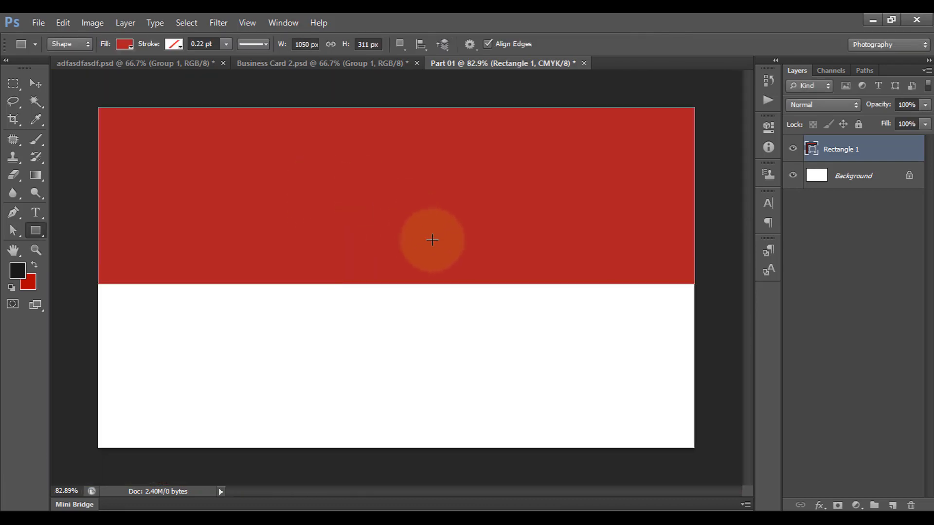
left_click(32, 233)
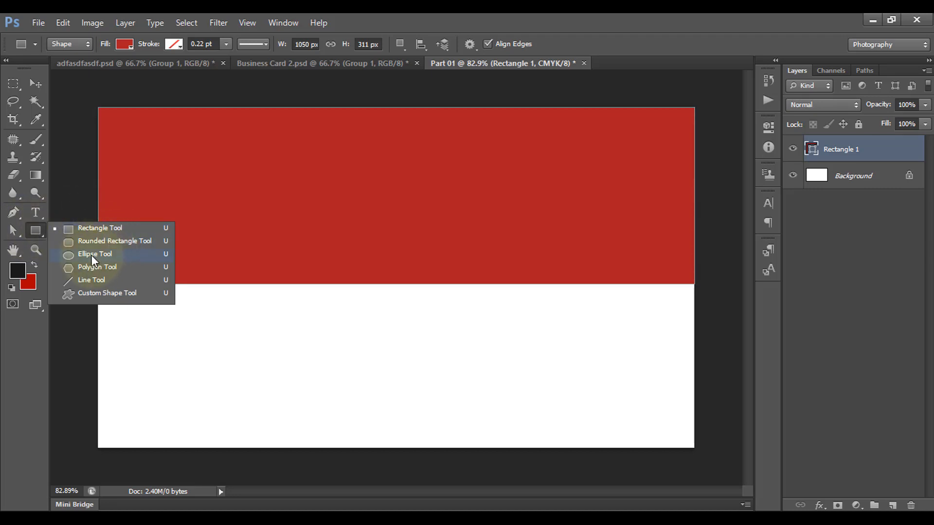
Draw a circle straddling the band's edge, centre it horizontally, and fill it near-white
left_click(92, 255)
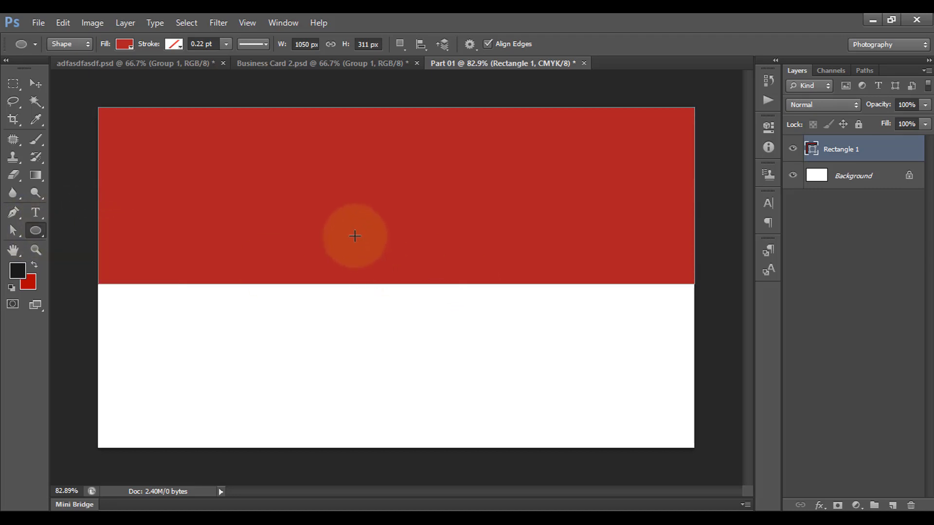
left_click_drag(350, 220, 473, 389)
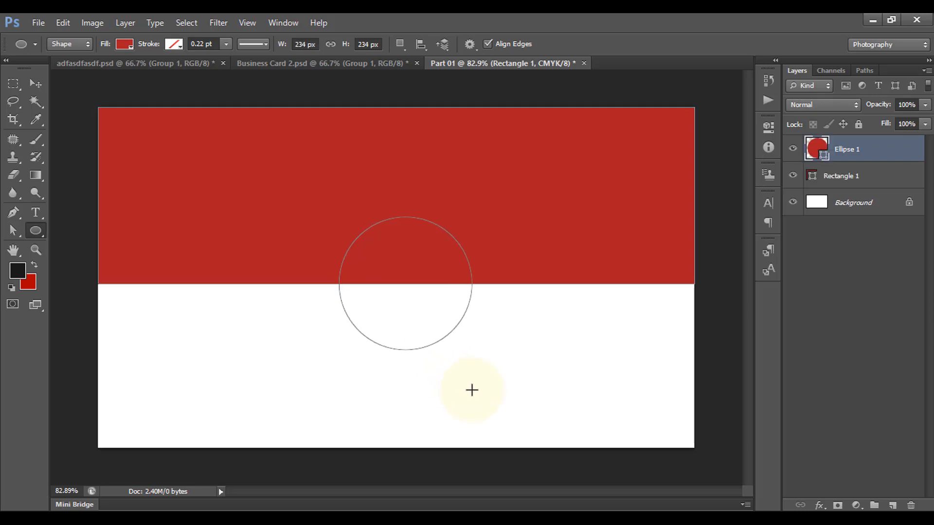
left_click(39, 90)
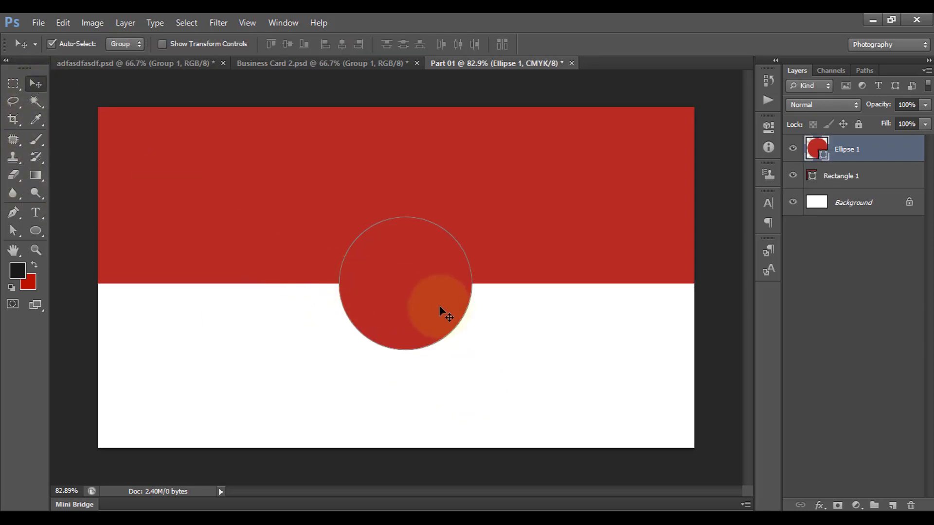
mouse_move(413, 313)
left_mouse_down()
mouse_move(415, 323)
mouse_move(397, 321)
mouse_move(422, 325)
left_mouse_up()
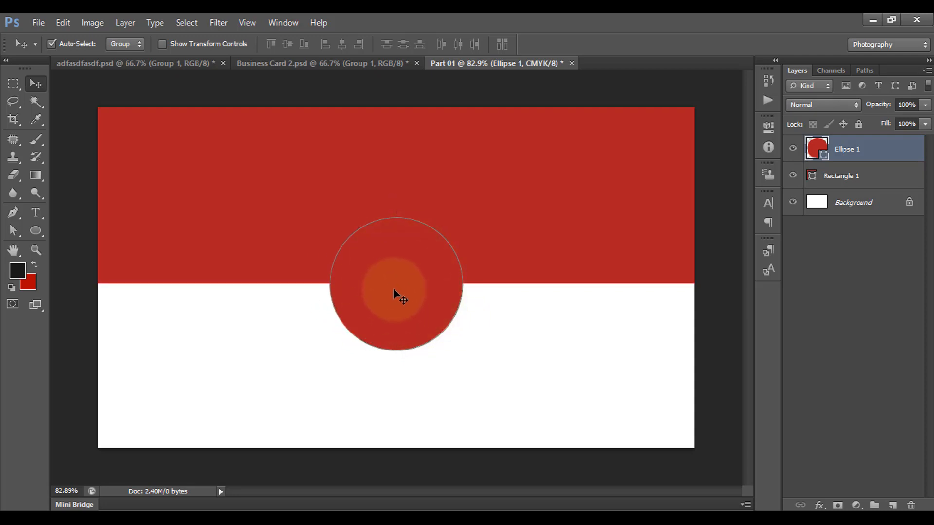
left_click(37, 232)
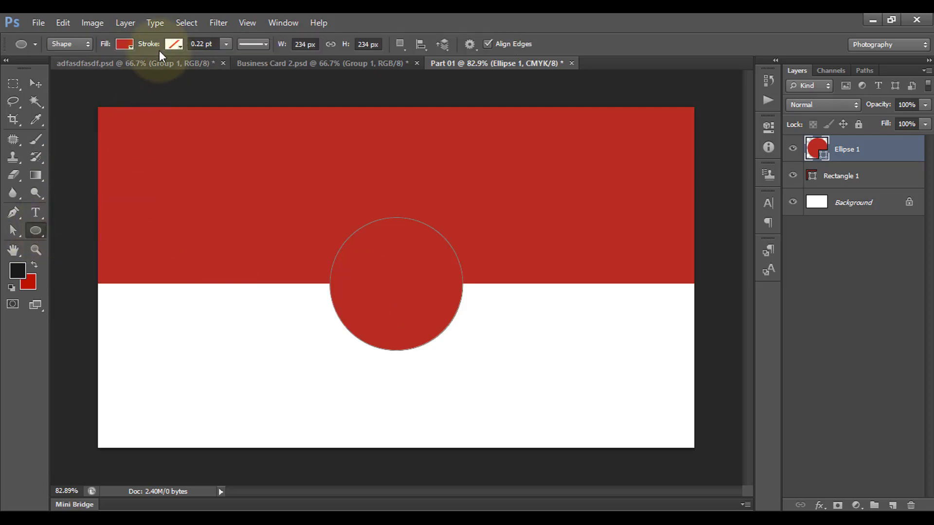
left_click(124, 45)
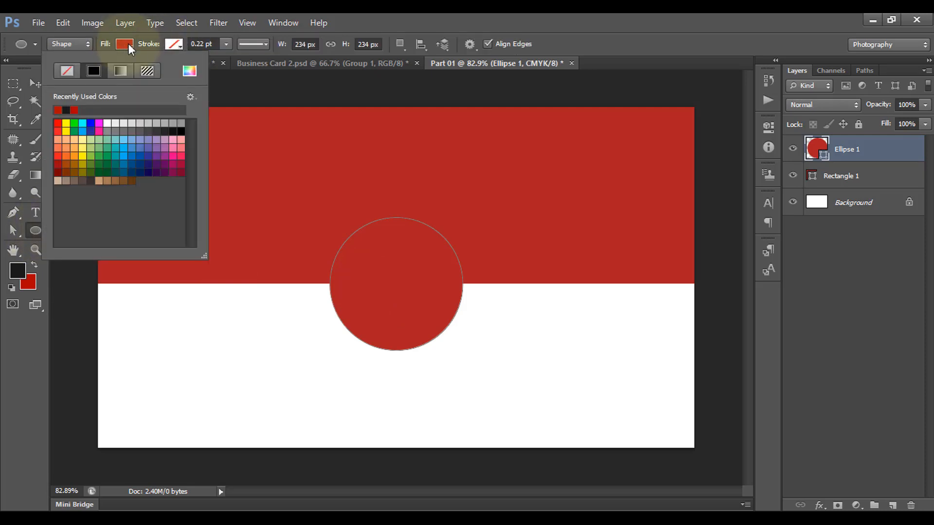
left_click(189, 70)
left_click(535, 194)
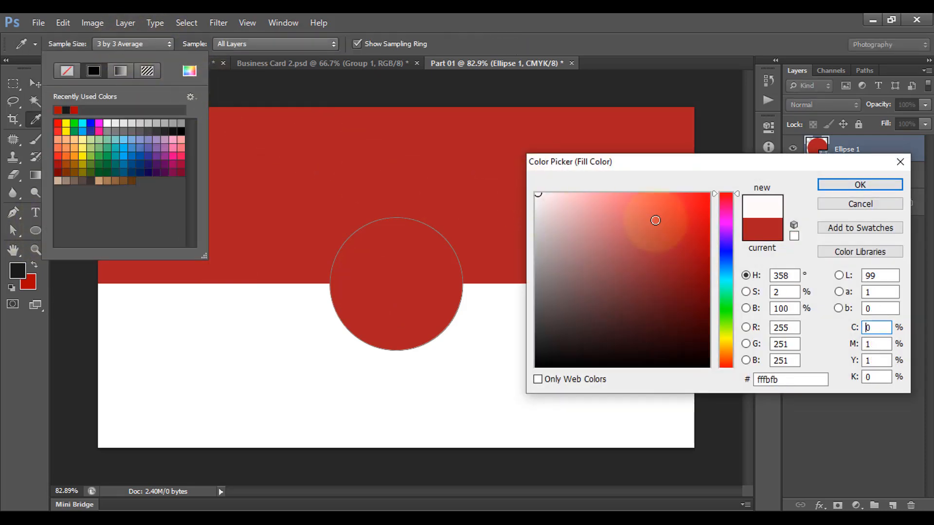
left_click(846, 184)
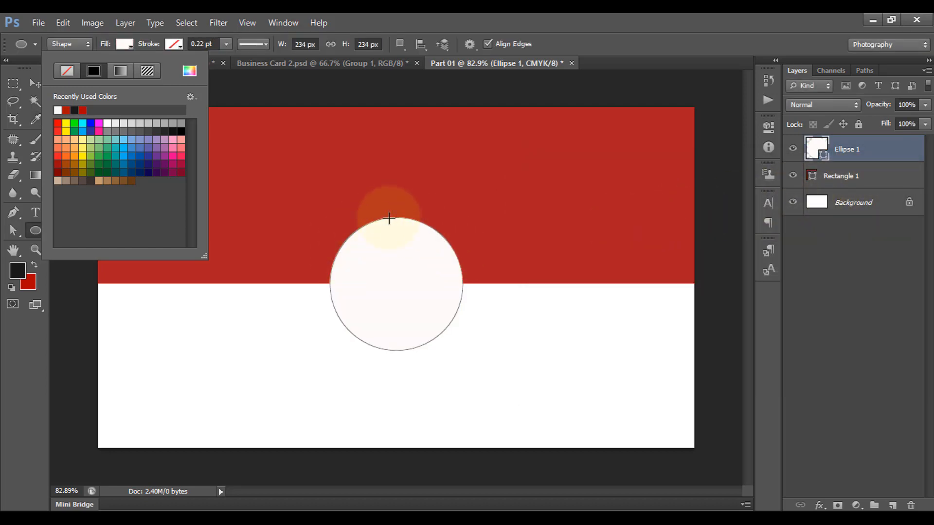
left_click(174, 44)
Give the circle a solid black outline 2 pt wide
left_click(174, 43)
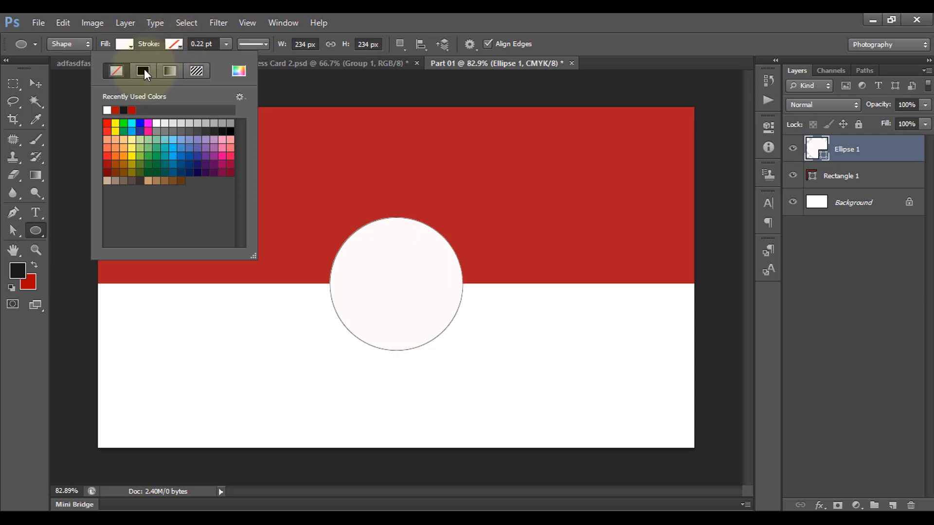
left_click(226, 129)
left_click(227, 128)
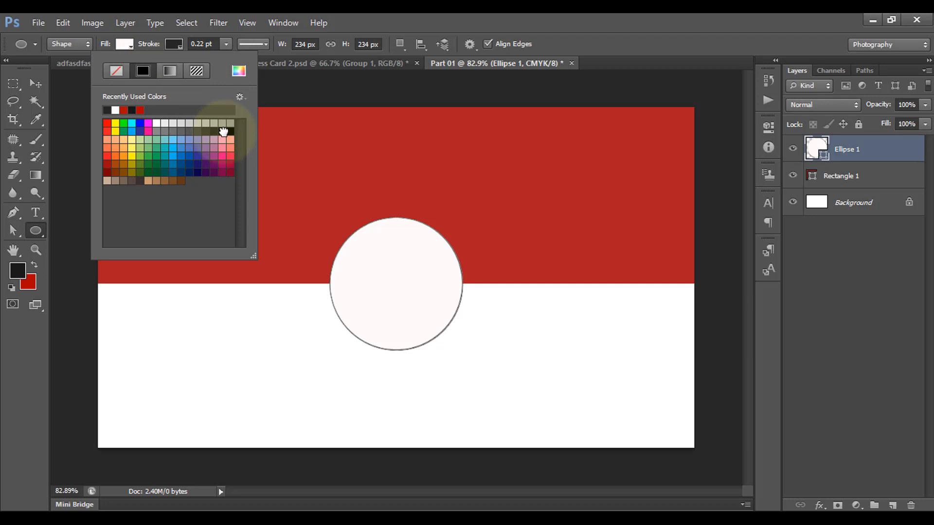
left_click(204, 45)
left_click(212, 44)
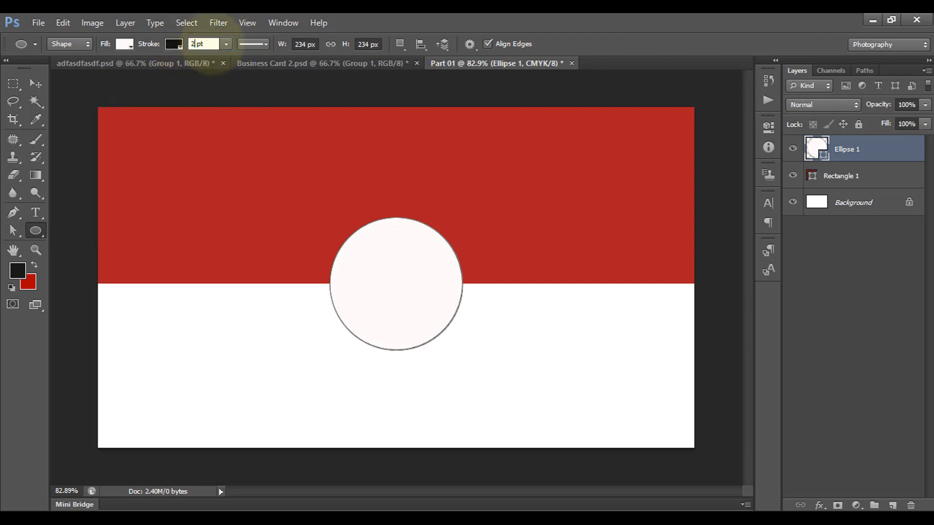
type("2")
key("Return")
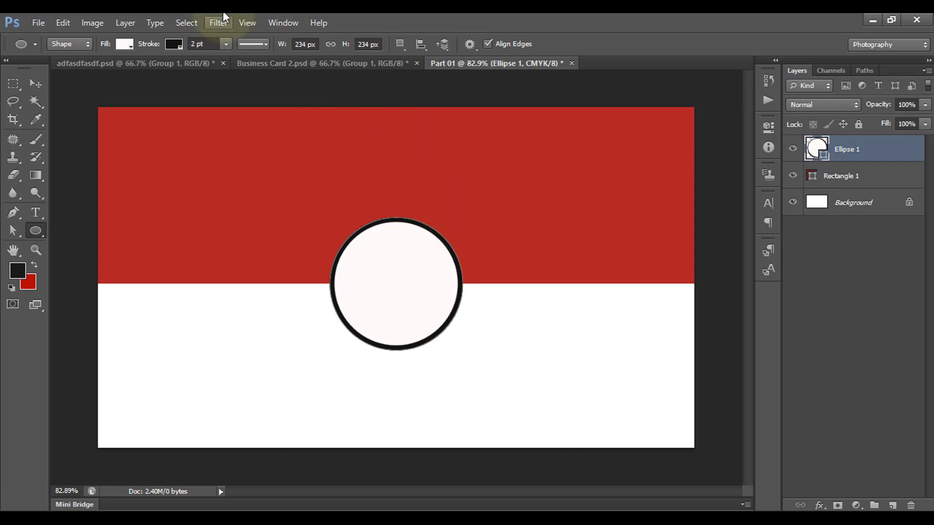
left_click(175, 44)
left_click(168, 44)
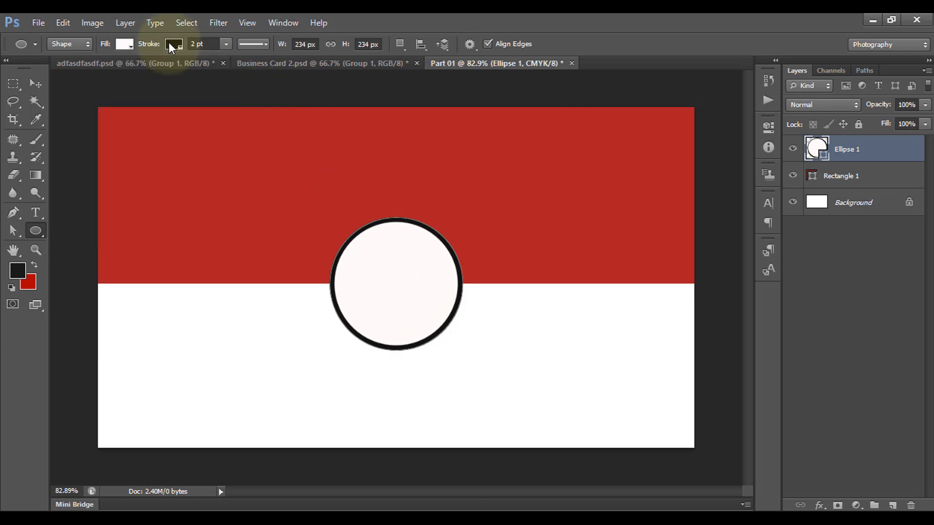
Draw a white rectangle over the card's lower half and remove its outline
right_click(37, 235)
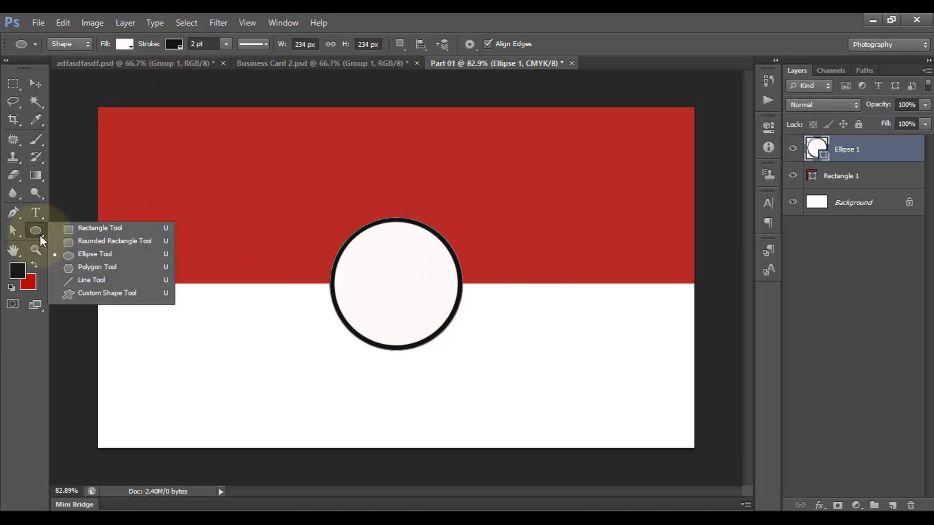
left_click(92, 228)
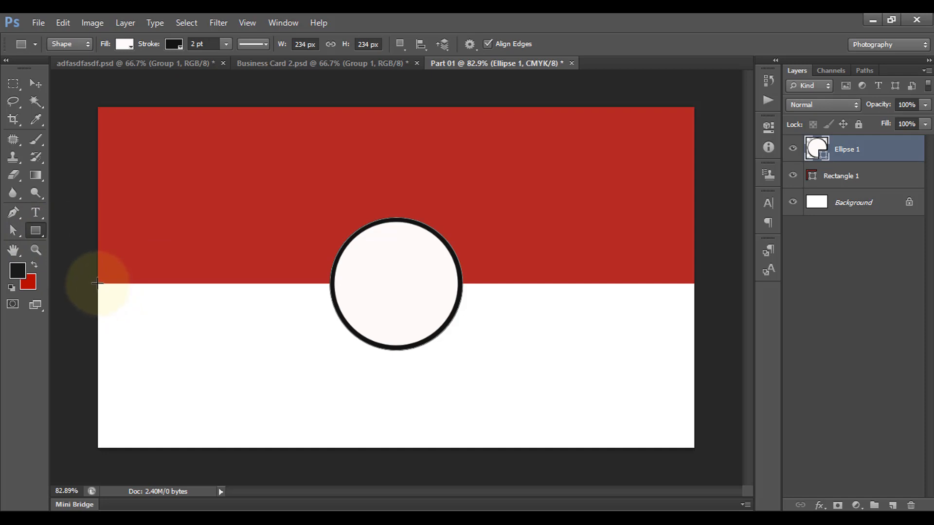
mouse_move(97, 283)
left_mouse_down()
mouse_move(153, 314)
mouse_move(419, 369)
mouse_move(687, 379)
mouse_move(694, 446)
left_mouse_up()
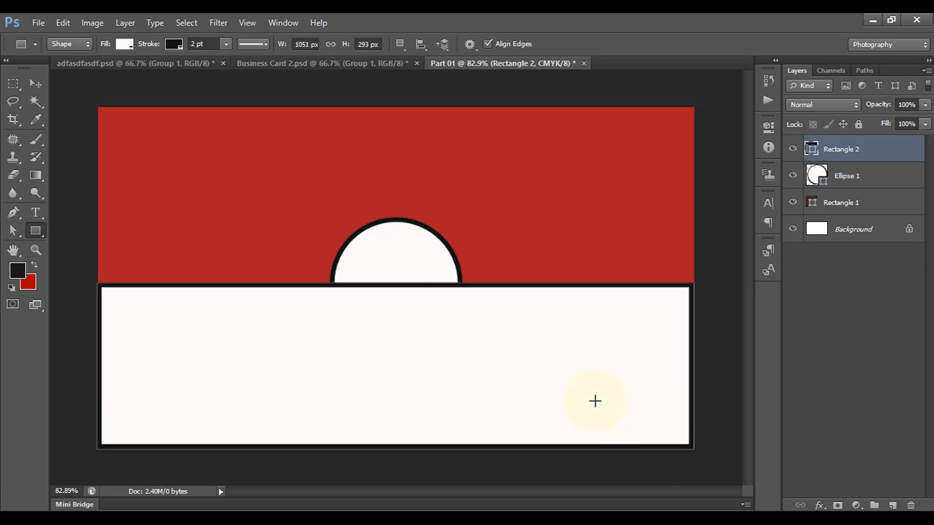
key("ctrl+t")
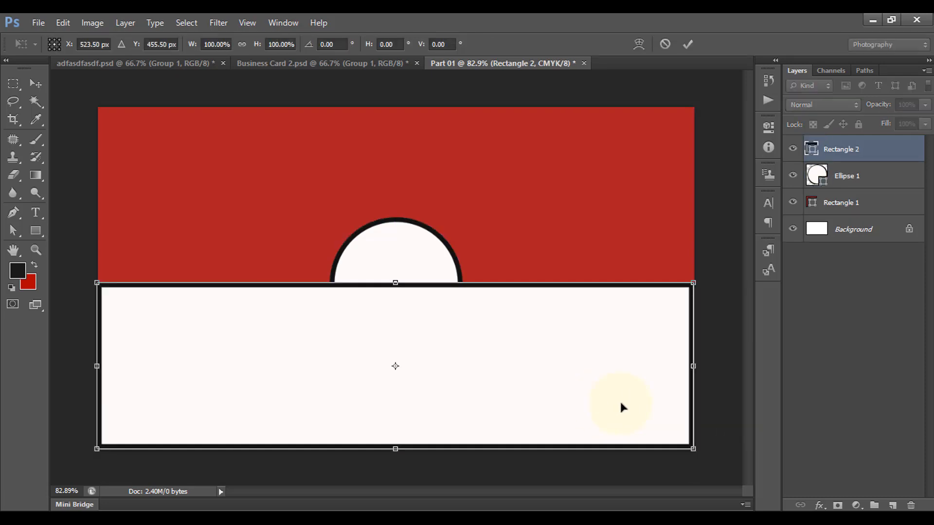
key("Return")
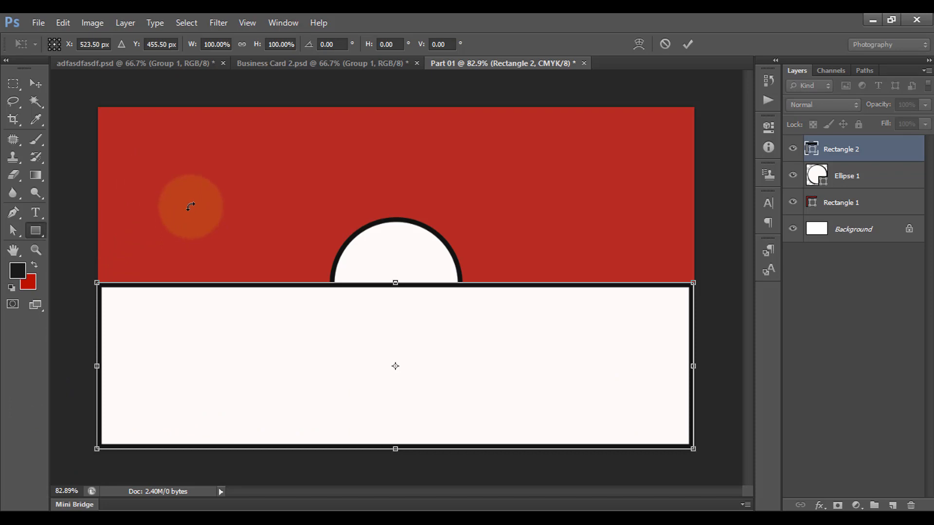
left_click(172, 44)
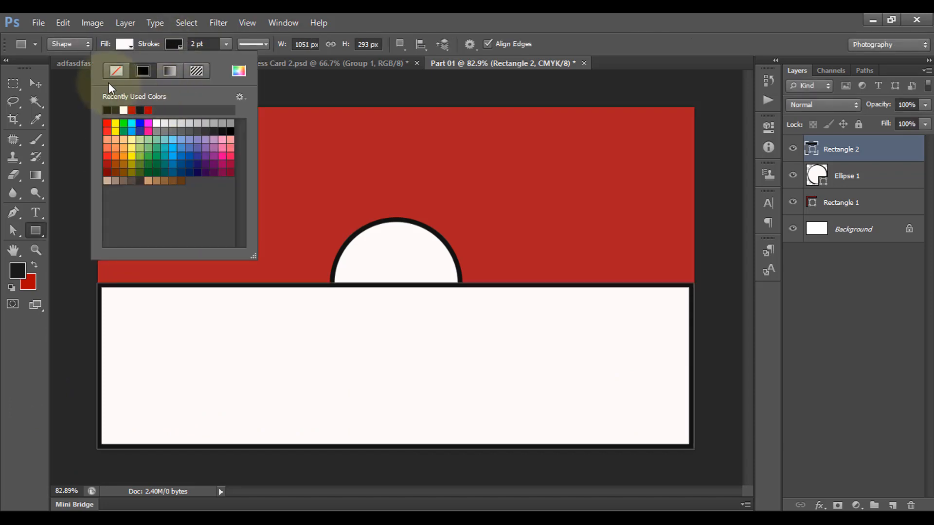
left_click(117, 71)
left_click(173, 43)
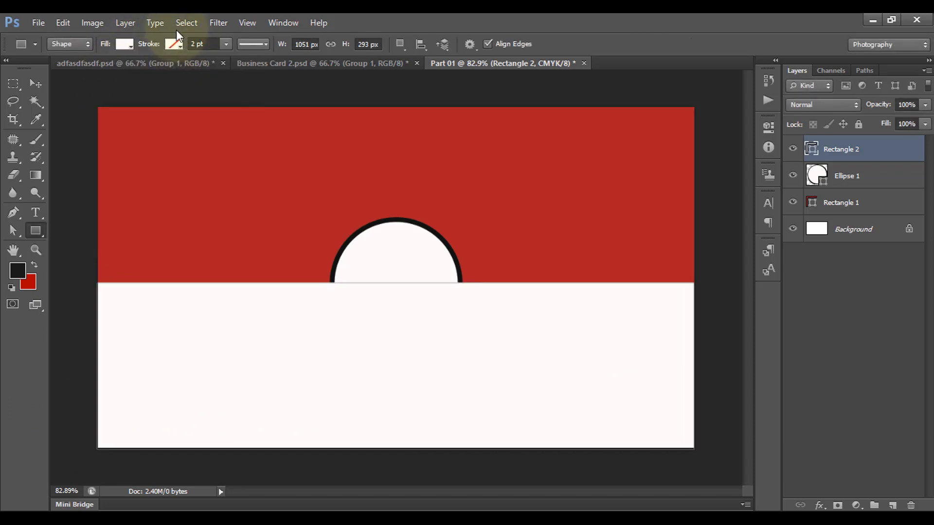
Align the white rectangle's left side with the card's left edge
key("ctrl+t")
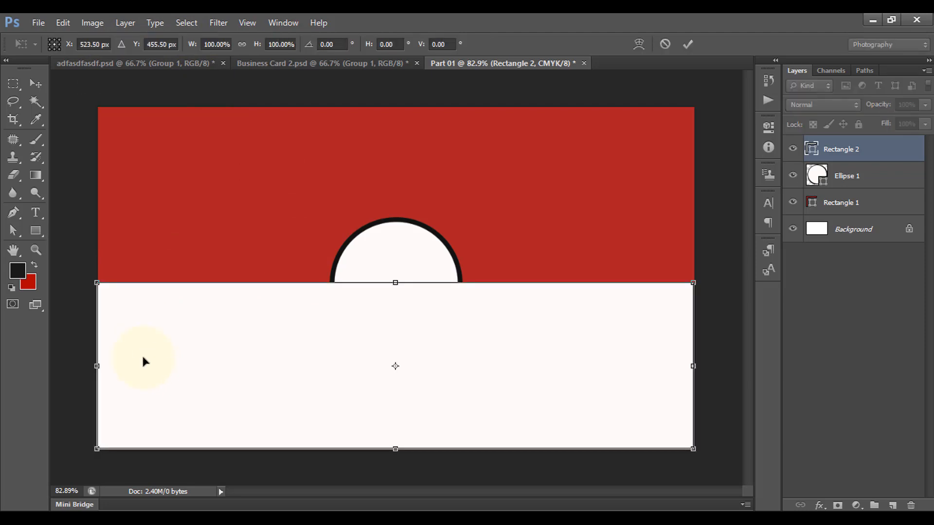
scroll(53, 389, "up", 10)
scroll(72, 385, "up", 3)
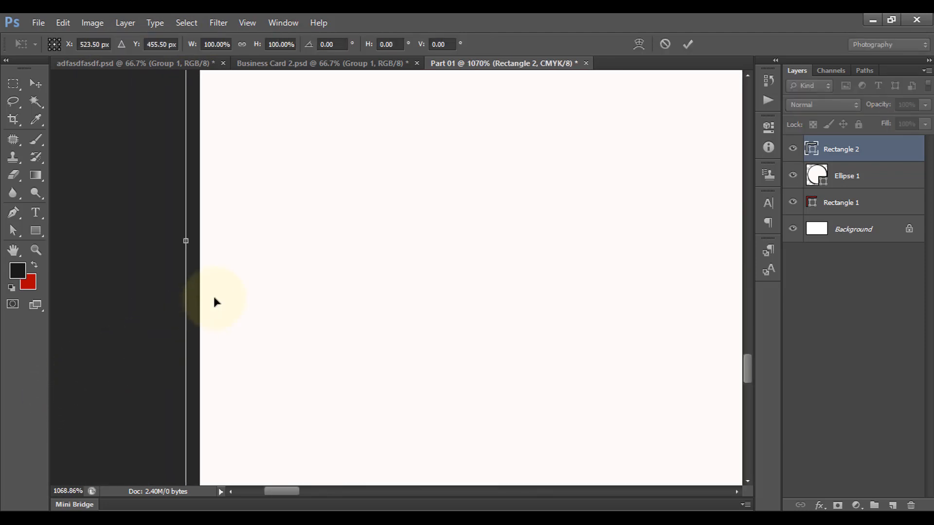
left_click_drag(187, 240, 200, 242)
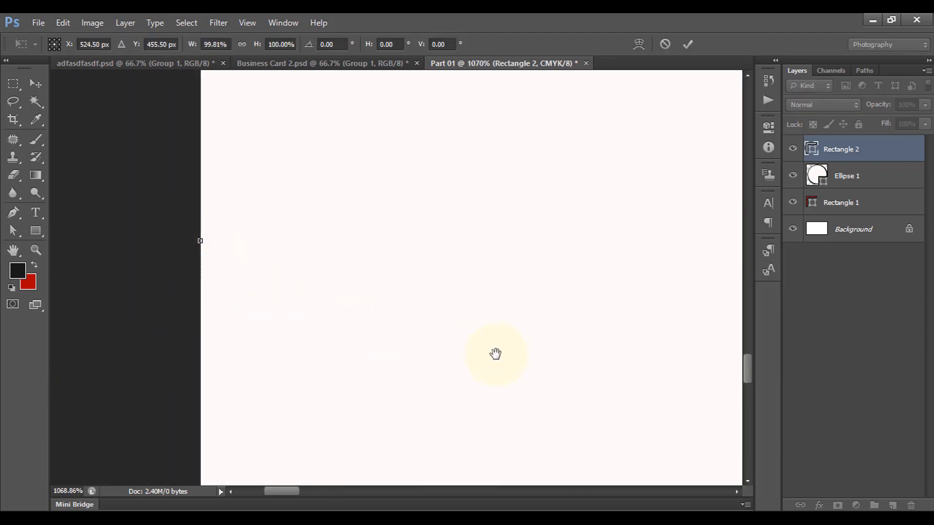
left_click_drag(495, 354, 177, 197)
left_click_drag(387, 368, 249, 206)
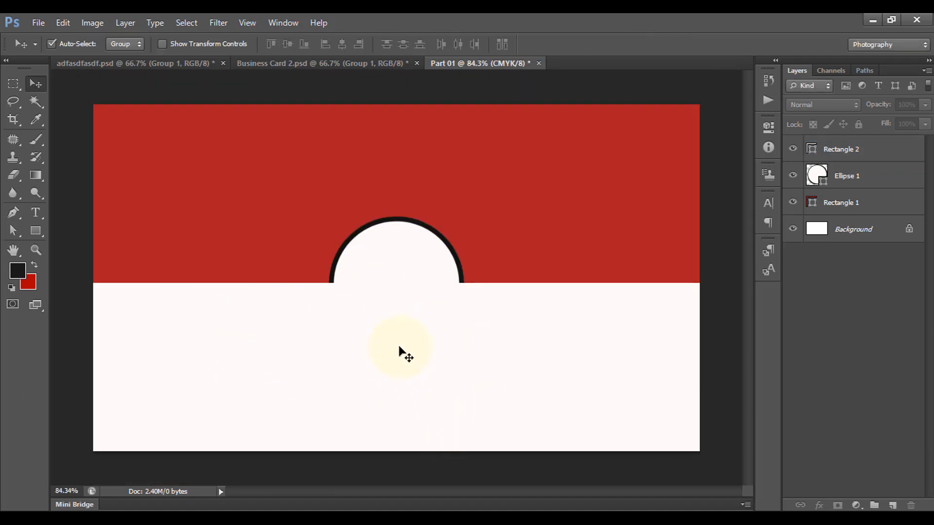
Draw a hexagon centred inside the half-circle
left_click(35, 230)
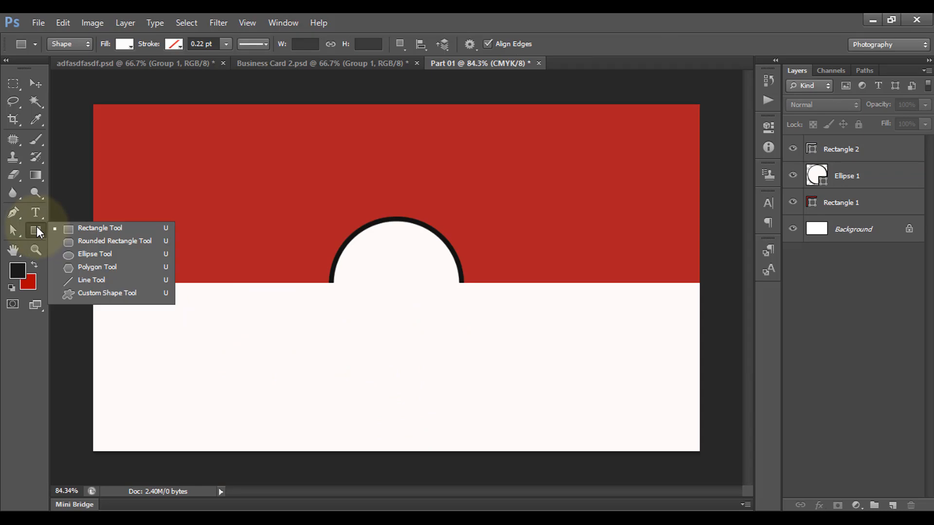
left_click(112, 268)
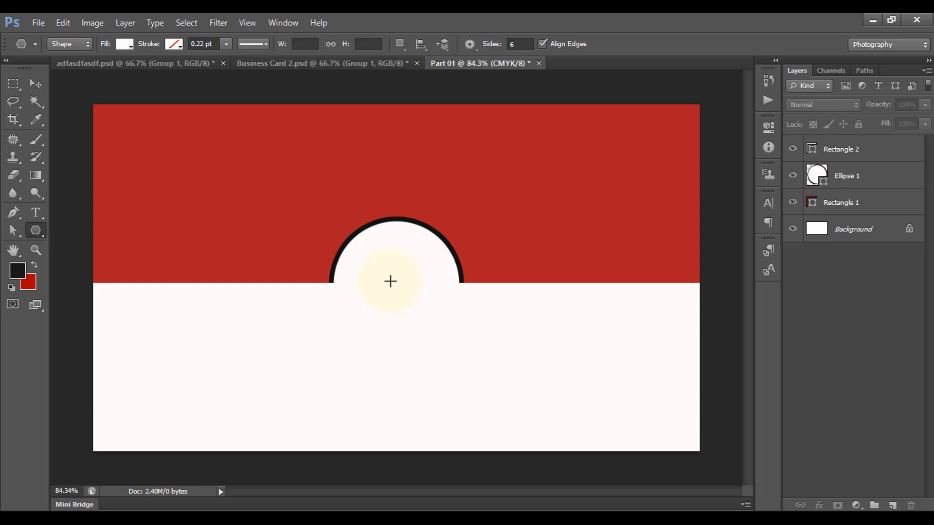
mouse_move(379, 276)
left_mouse_down()
mouse_move(406, 287)
mouse_move(395, 282)
mouse_move(422, 277)
mouse_move(389, 285)
left_mouse_up()
left_click(36, 84)
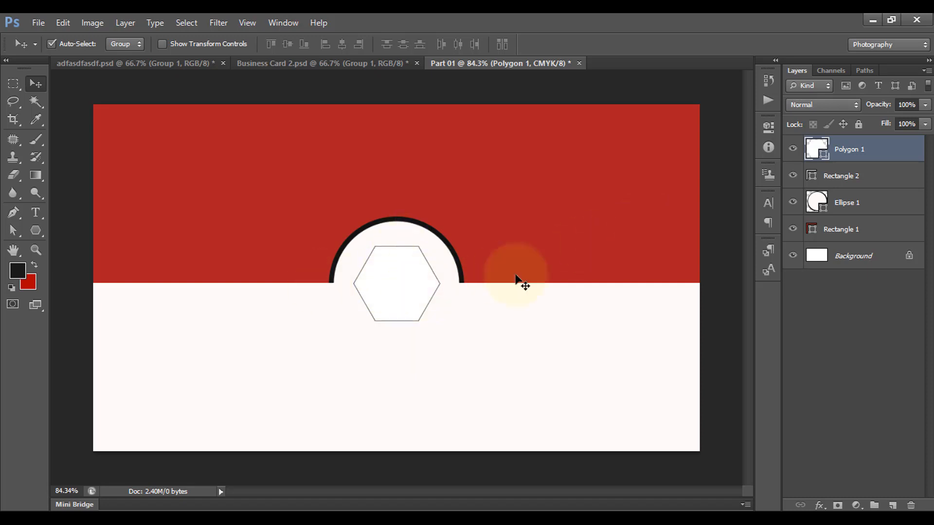
Outline the hexagon 2 pt in the circle's dark colour and fit the brand-01 logo inside it
left_click(35, 230)
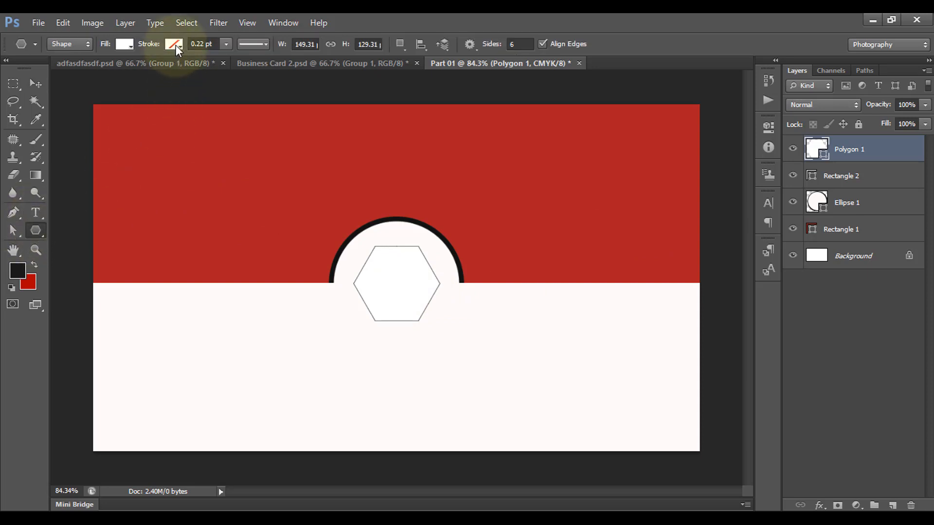
left_click(176, 44)
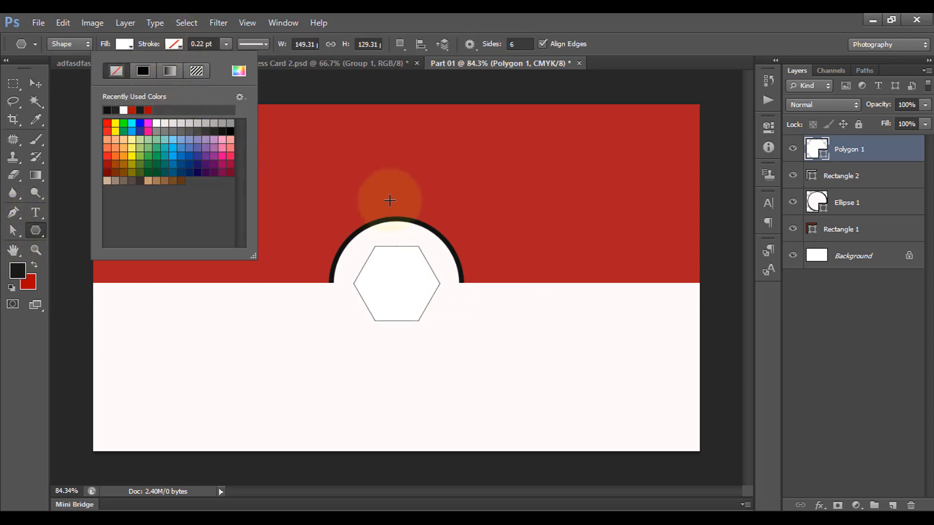
left_click(239, 71)
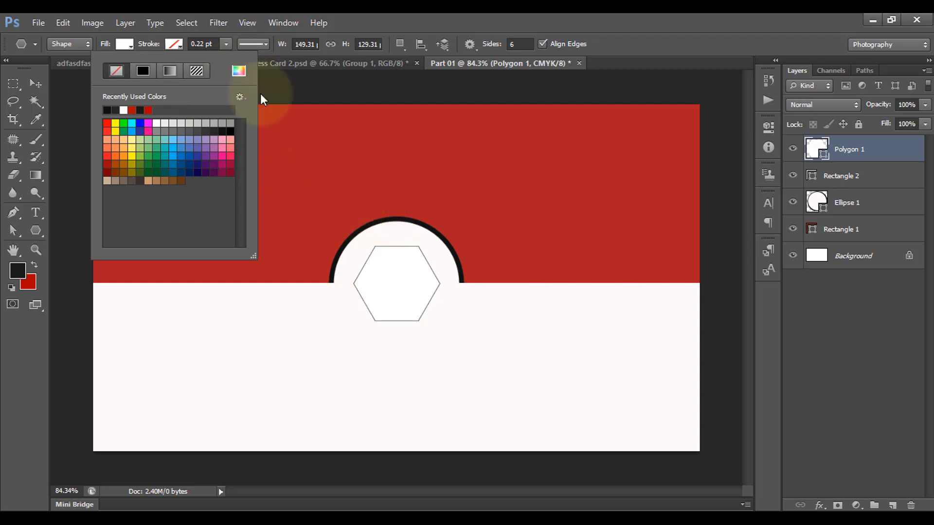
left_click(368, 224)
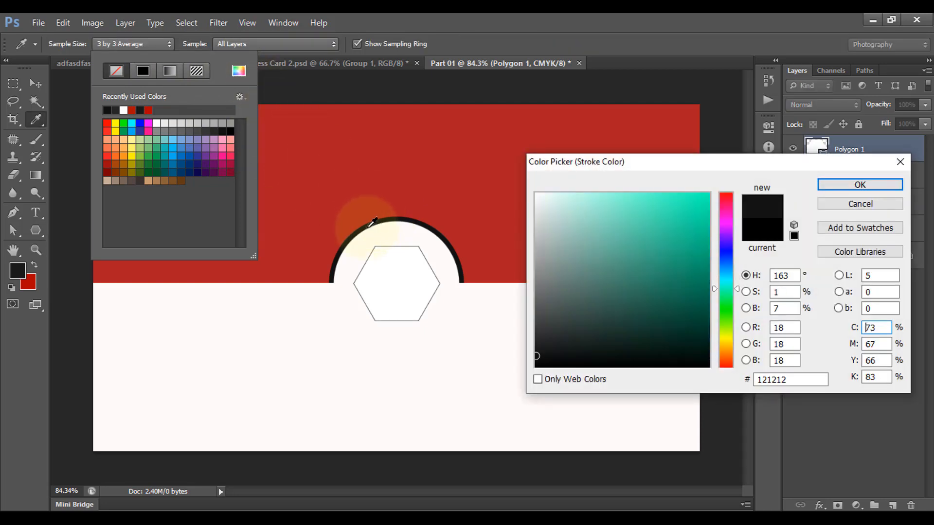
left_click(859, 185)
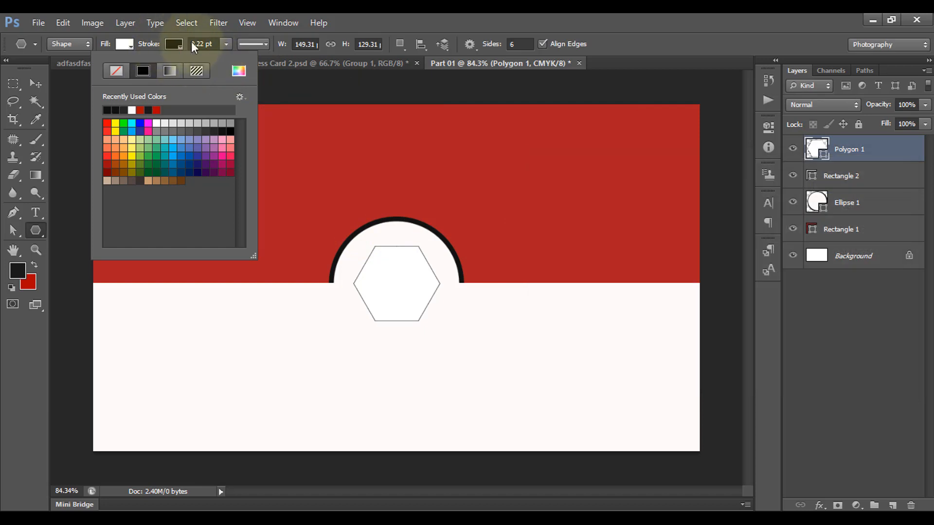
left_click(193, 43)
type("2")
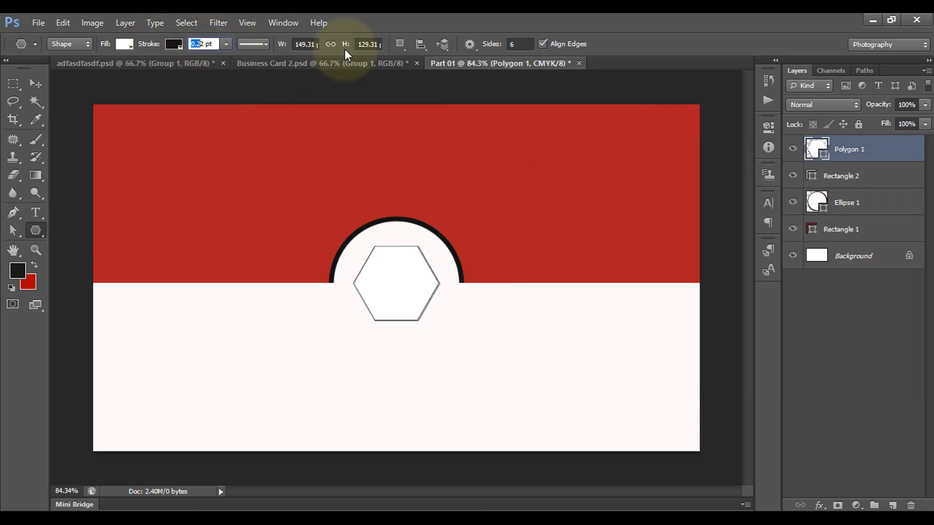
key("Return")
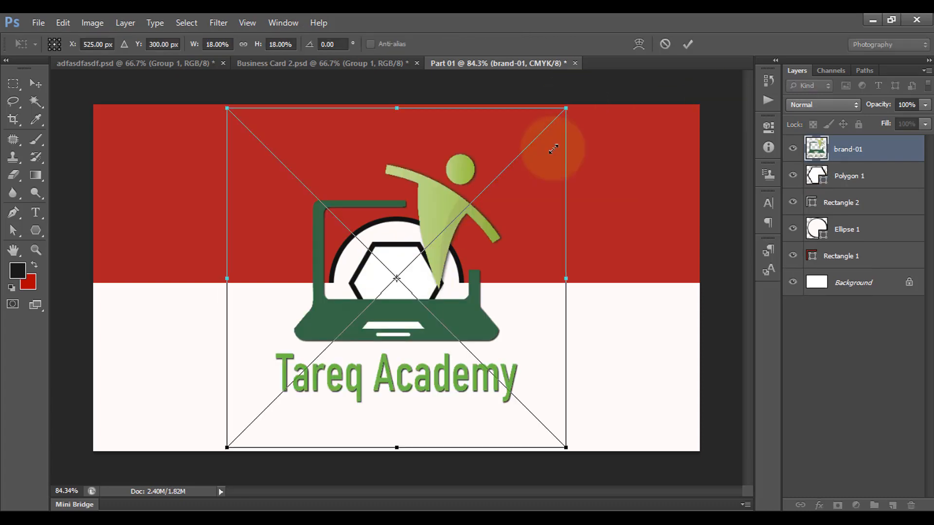
left_click_drag(553, 142, 427, 247)
left_click(687, 44)
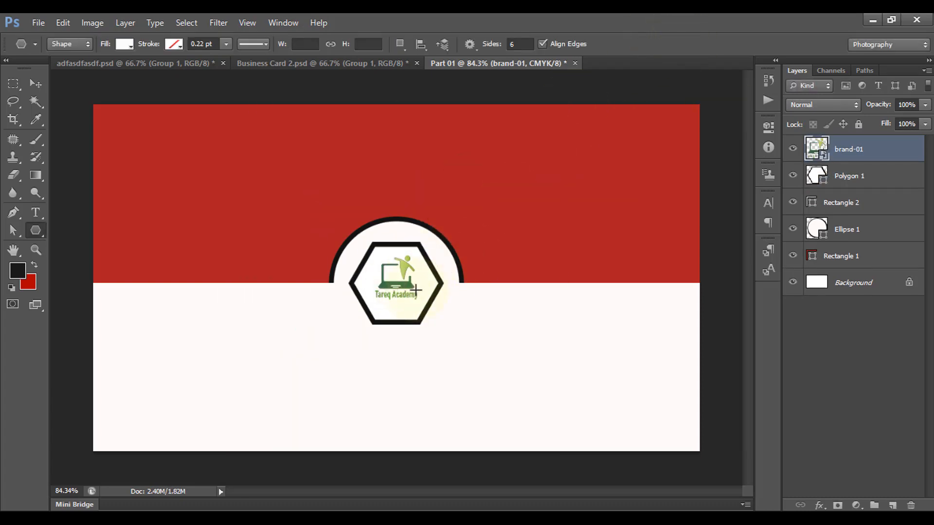
left_click(35, 83)
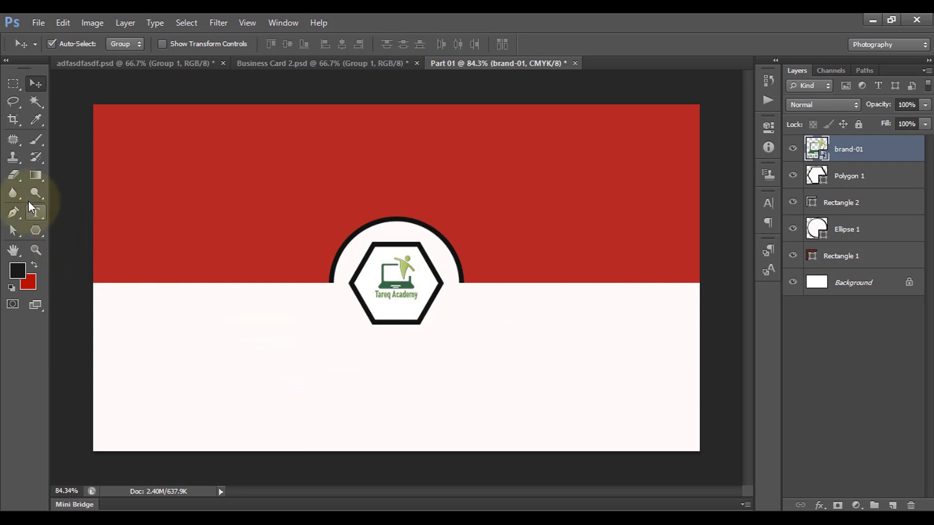
left_click(35, 211)
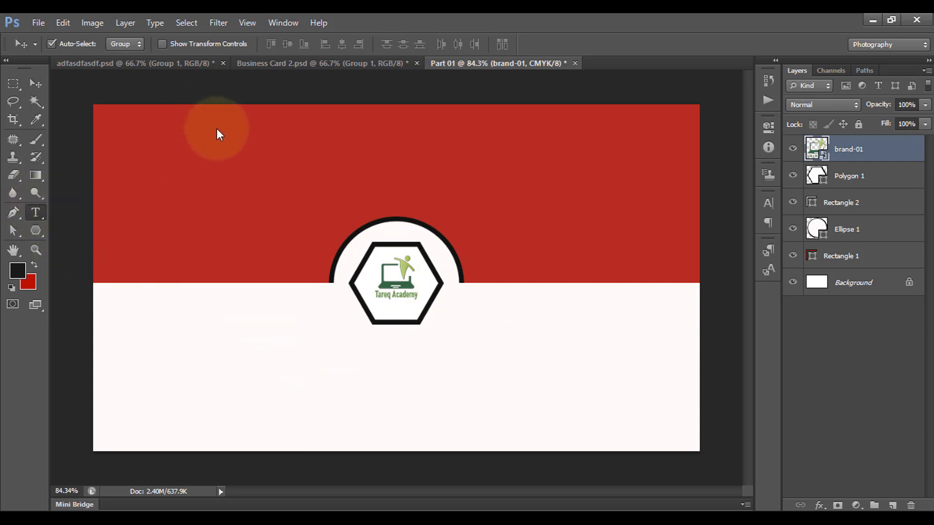
left_click(147, 44)
Type 'Tareq Academy' below the logo, colour 'Academy' the card's red, and centre the title
left_click(295, 371)
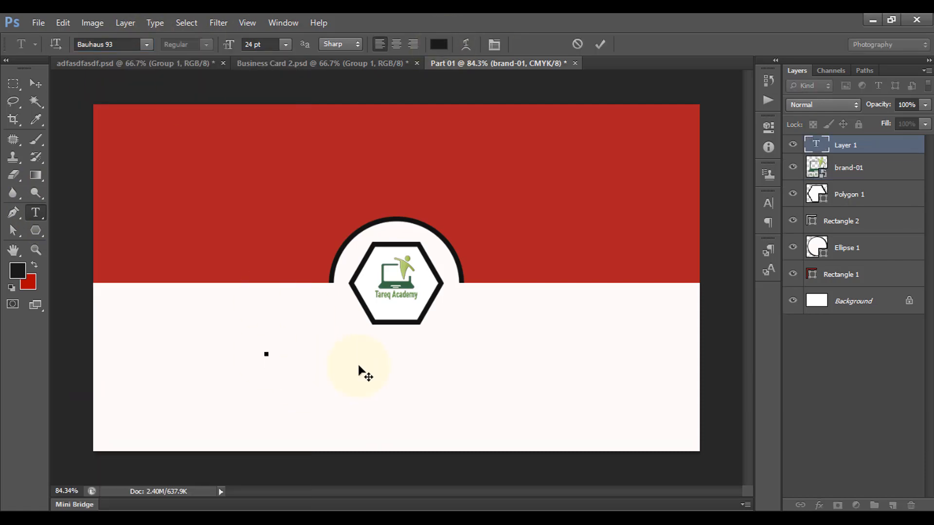
type("Tareq Academy")
left_click_drag(447, 327, 714, 342)
left_click(438, 44)
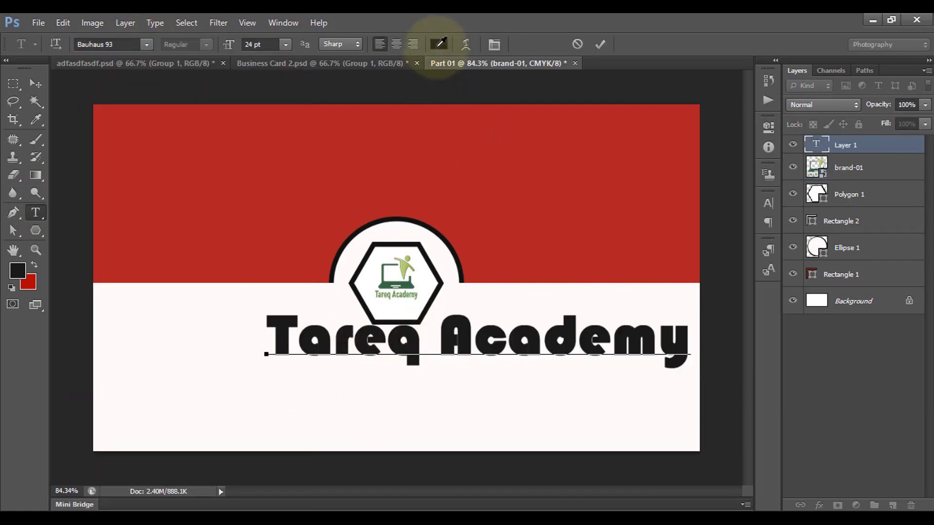
left_click(391, 159)
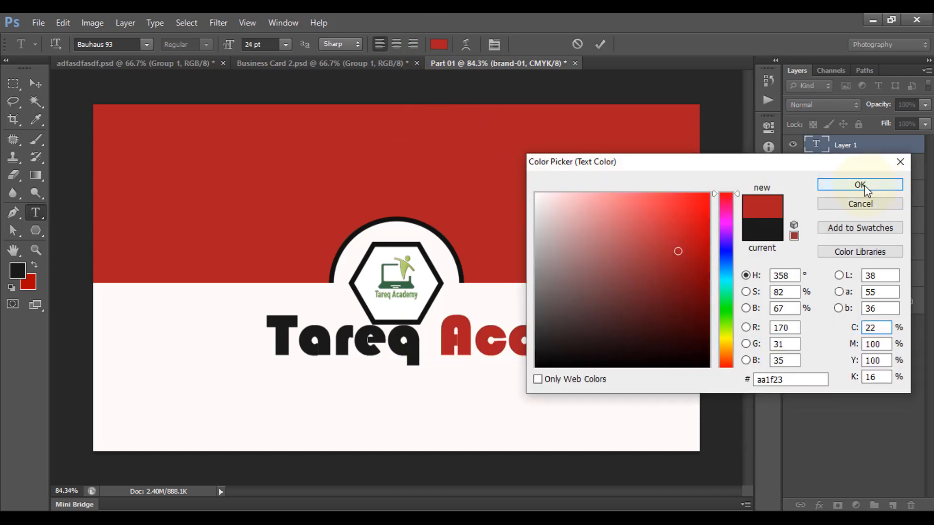
left_click(860, 184)
left_click(601, 44)
left_click(35, 83)
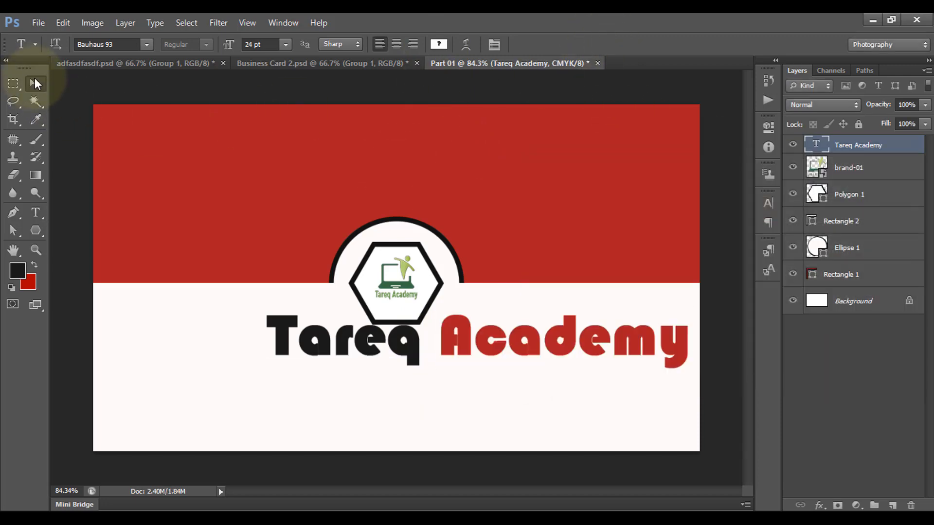
left_click_drag(413, 363, 438, 417)
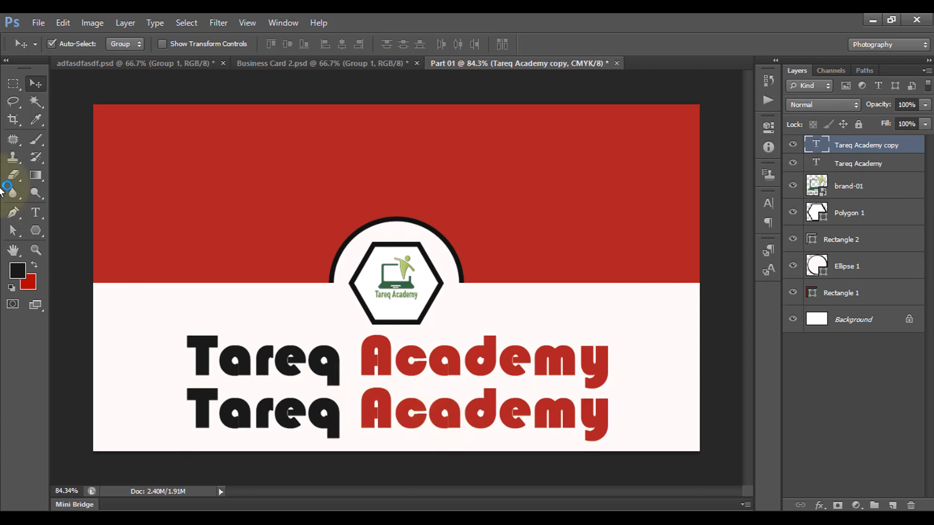
Change the duplicate line to 'Busines Card', shrink it, and centre it under the title
left_click(35, 212)
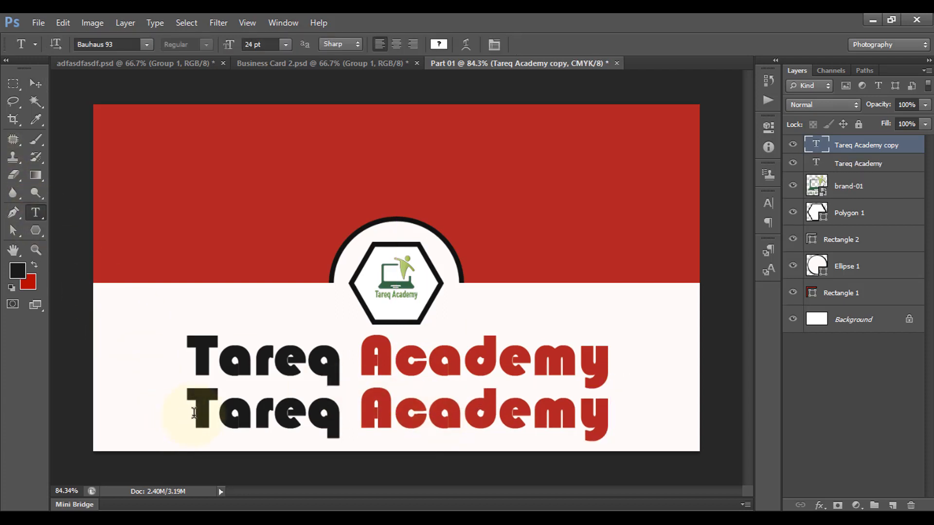
left_click_drag(194, 412, 617, 421)
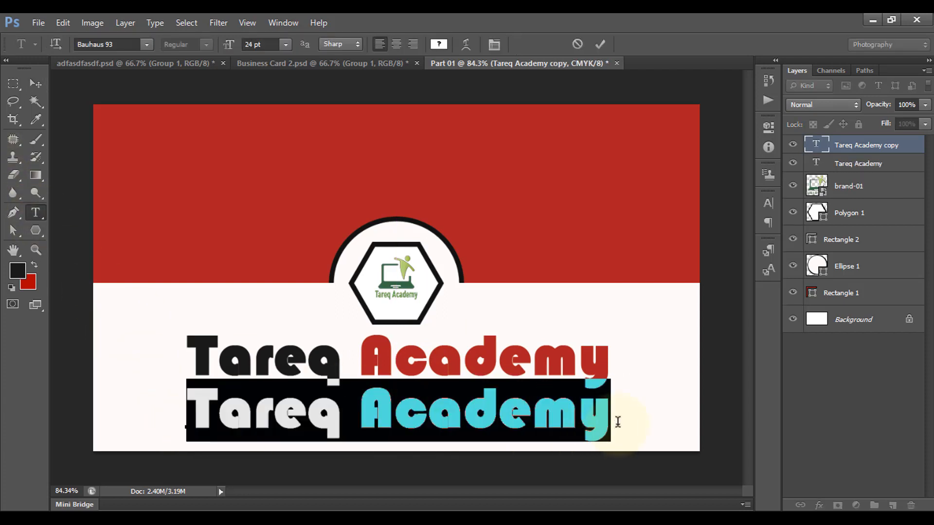
type("B")
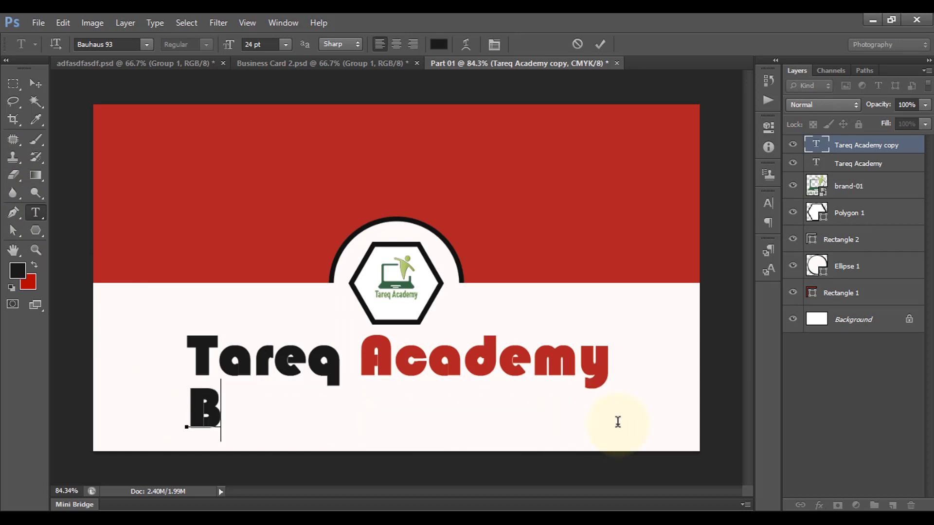
type("usines Card")
left_click(599, 44)
key("ctrl+t")
left_click_drag(536, 441, 433, 423)
key("Return")
left_click(36, 83)
left_click_drag(370, 416, 405, 411)
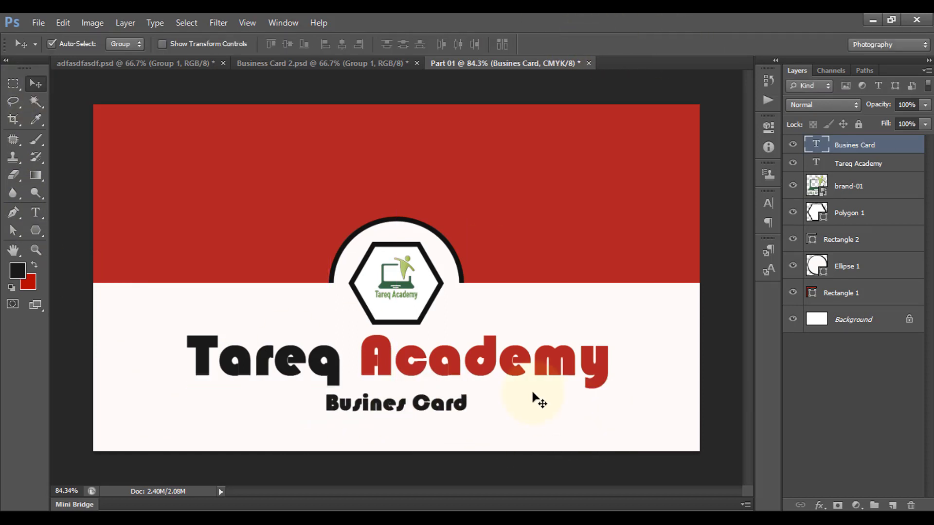
left_click(869, 300, "shift")
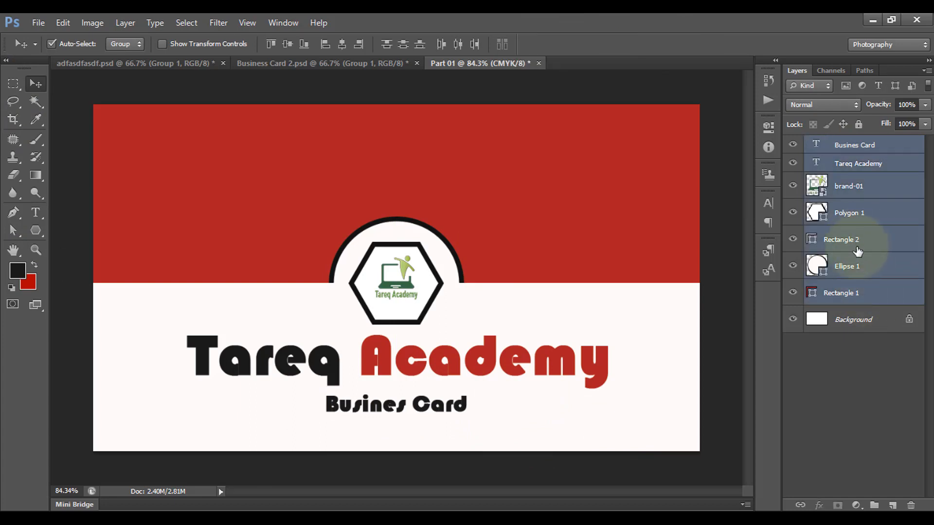
Group the selected card layers with Ctrl+G and name the group Part 01
key("ctrl+g")
double_click(849, 144)
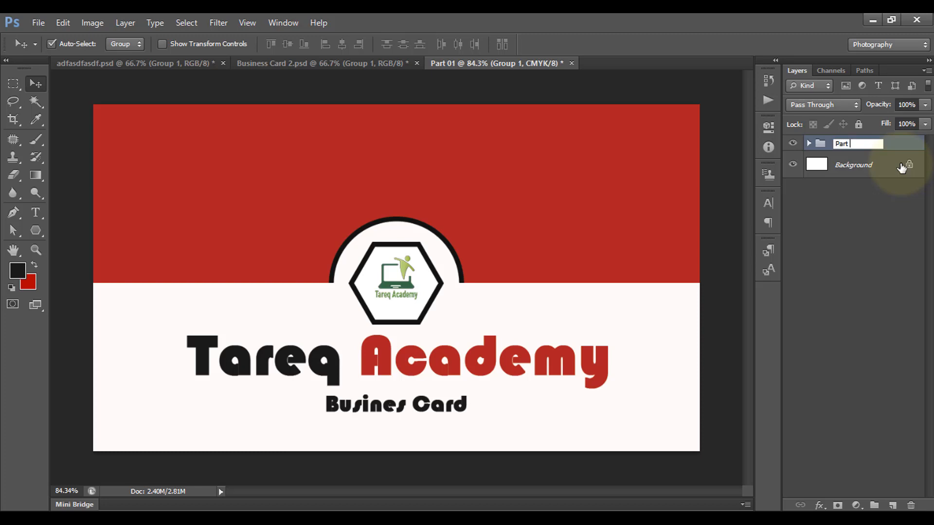
left_click(888, 257)
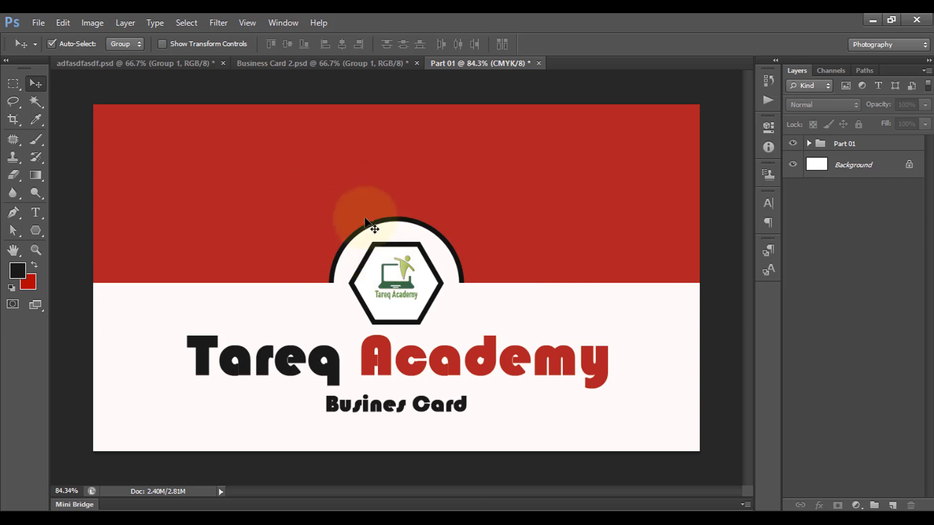
Duplicate the image as a new document named Part 02
left_click(93, 22)
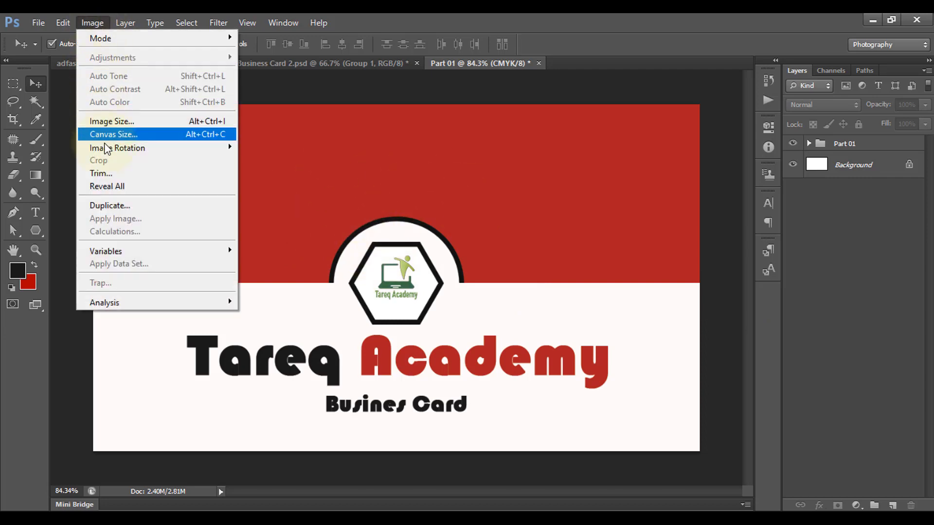
left_click(118, 203)
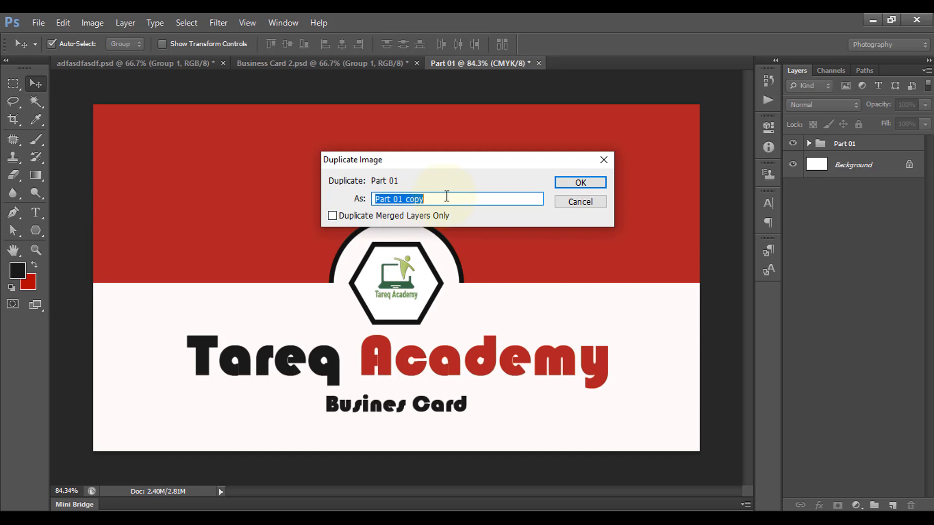
left_click(405, 199)
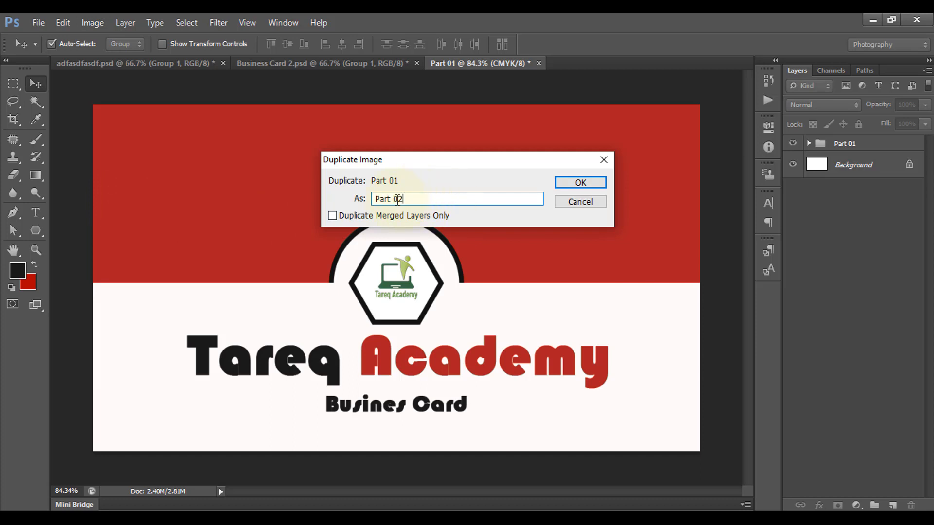
left_click(580, 183)
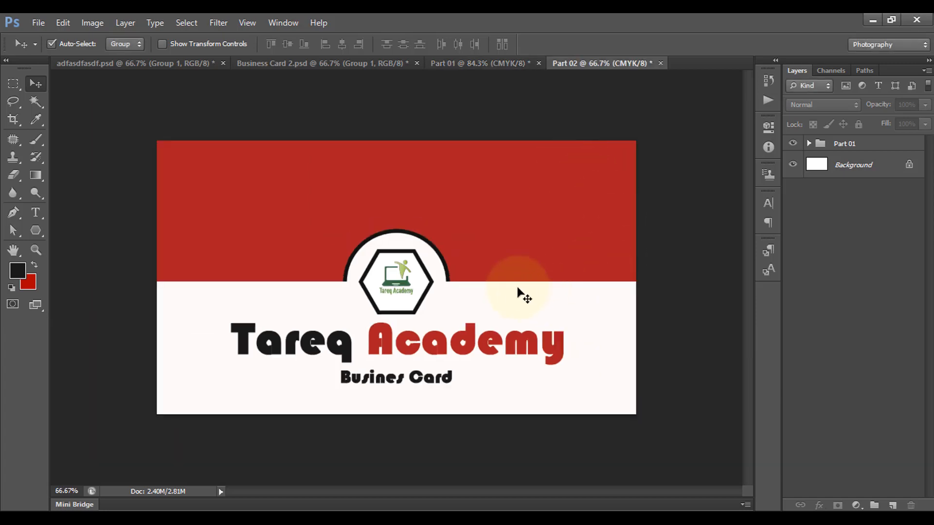
Ungroup Part 01 and delete every layer except the red Rectangle 1
key("ctrl+0")
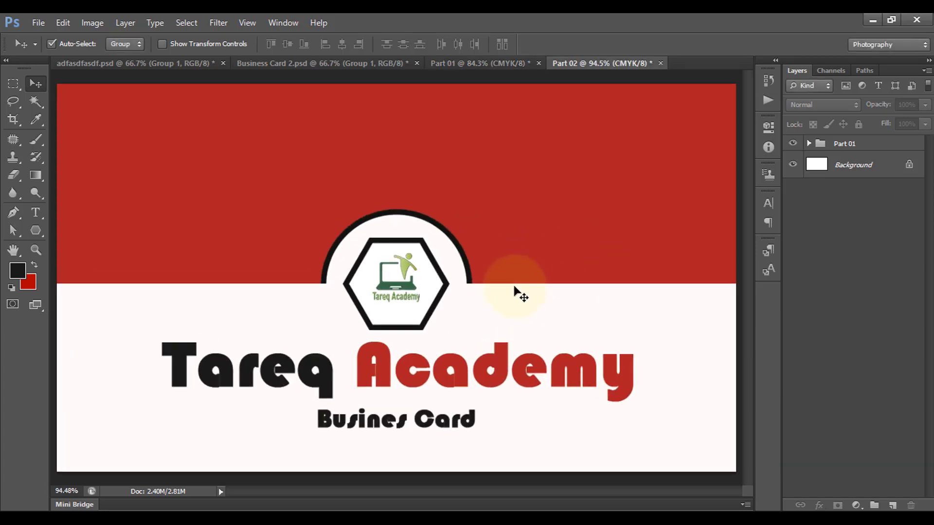
scroll(517, 291, "down", 1)
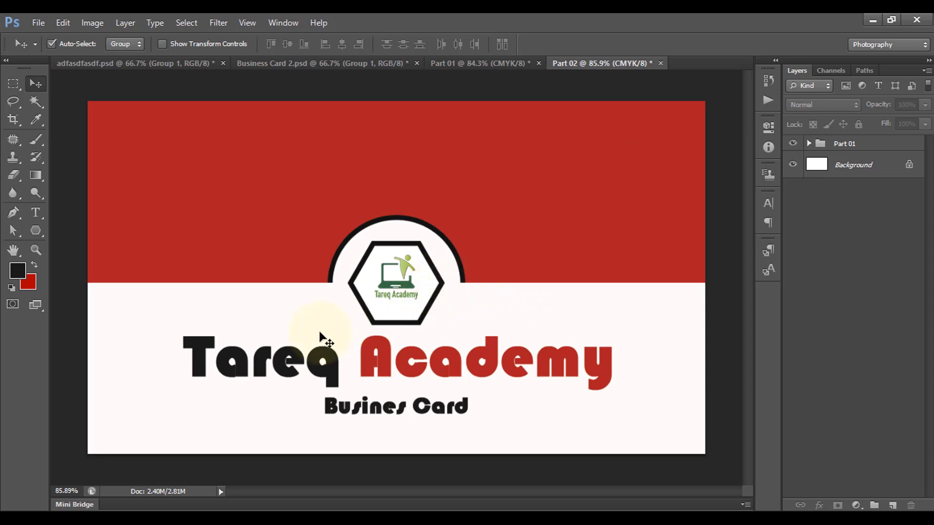
left_click(846, 144)
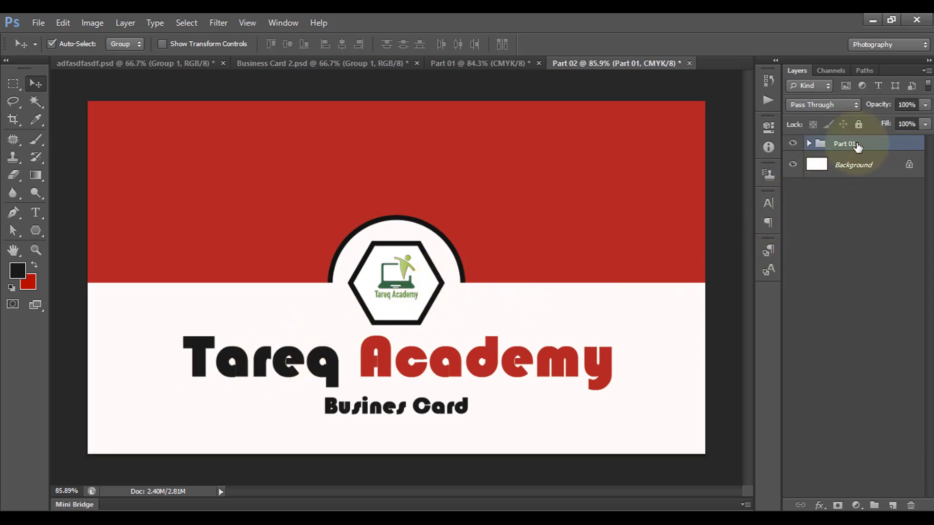
right_click(856, 144)
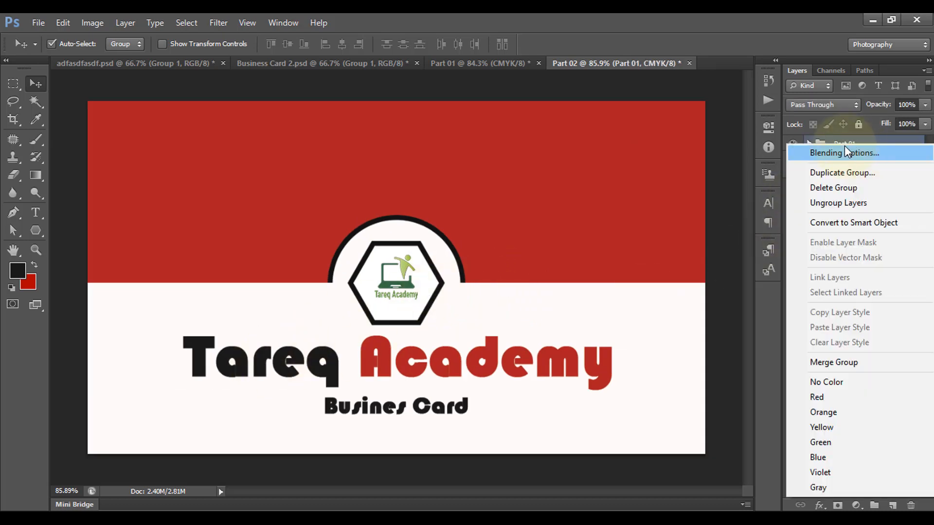
left_click(861, 200)
left_click(837, 370)
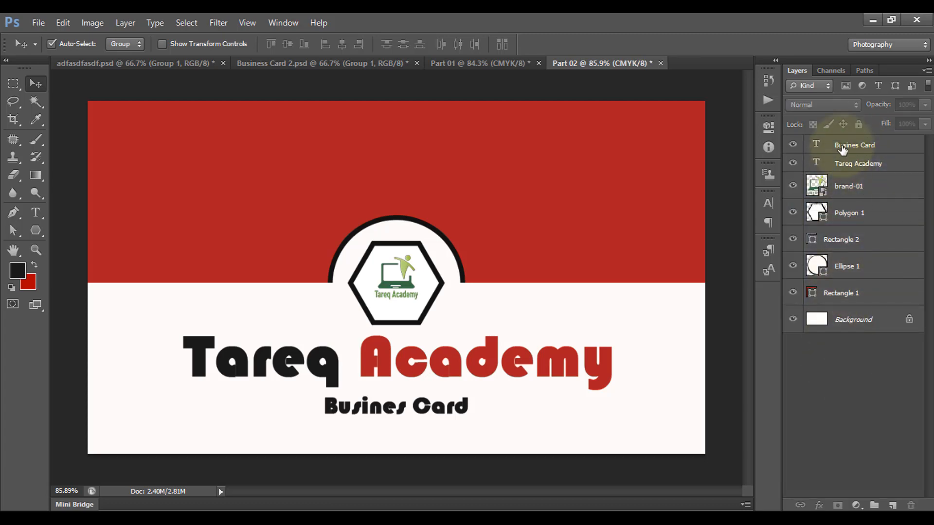
left_click(846, 147)
key("Delete")
key("Delete")
key("Delete")
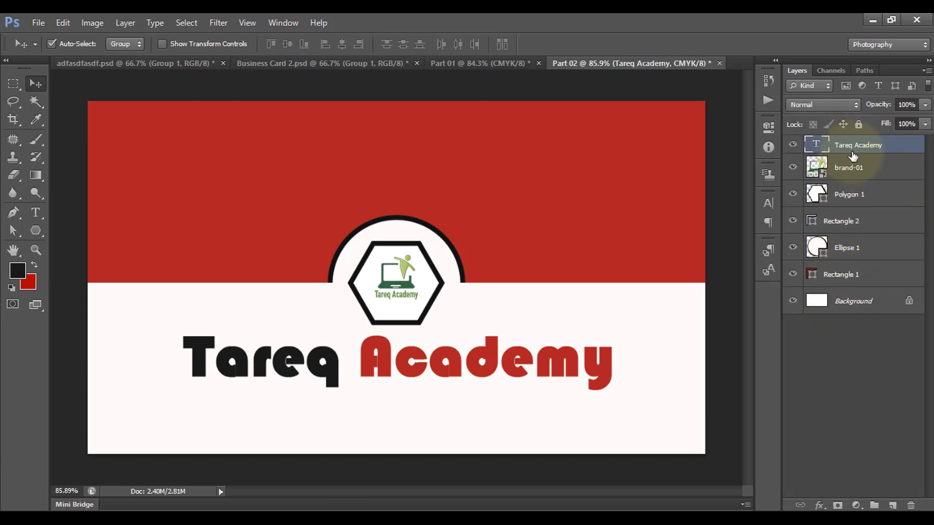
key("Delete")
key("Delete")
key("Delete")
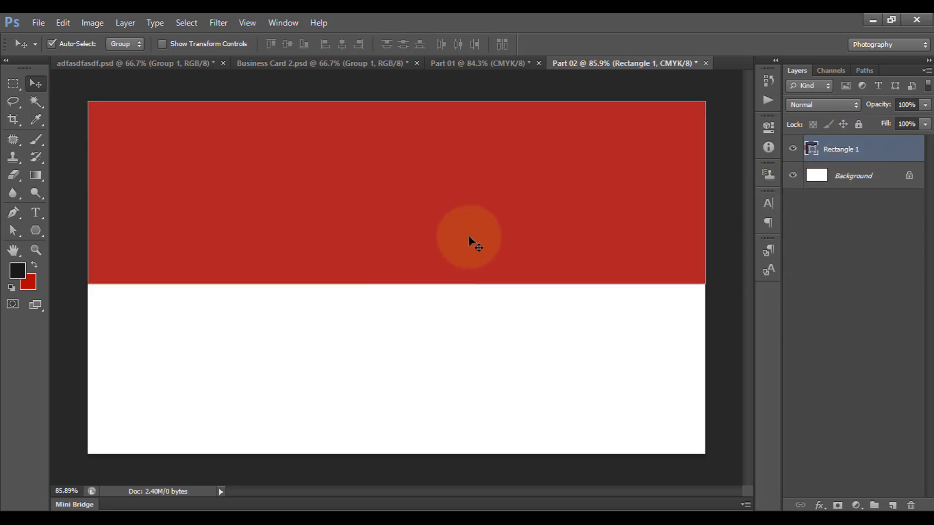
Stretch the red rectangle to full card height and narrow it into a left-side band
key("ctrl+t")
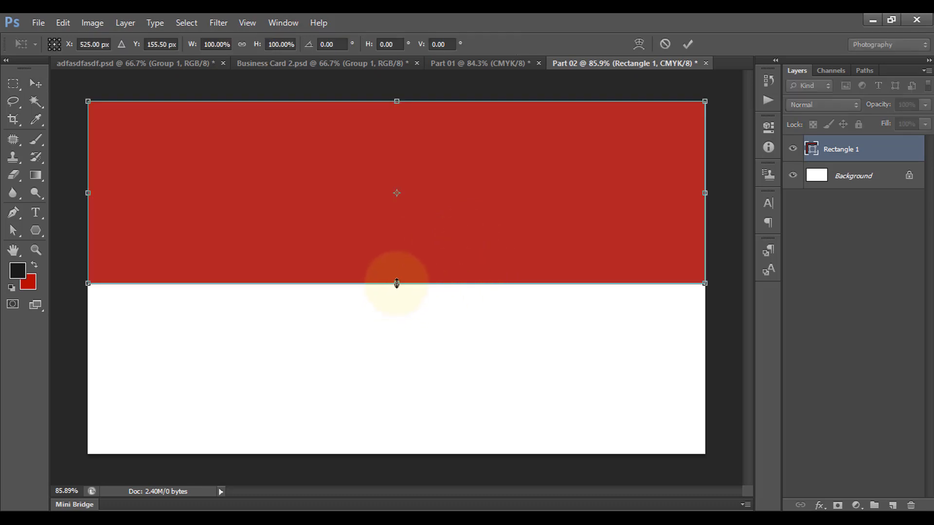
left_click_drag(397, 283, 394, 454)
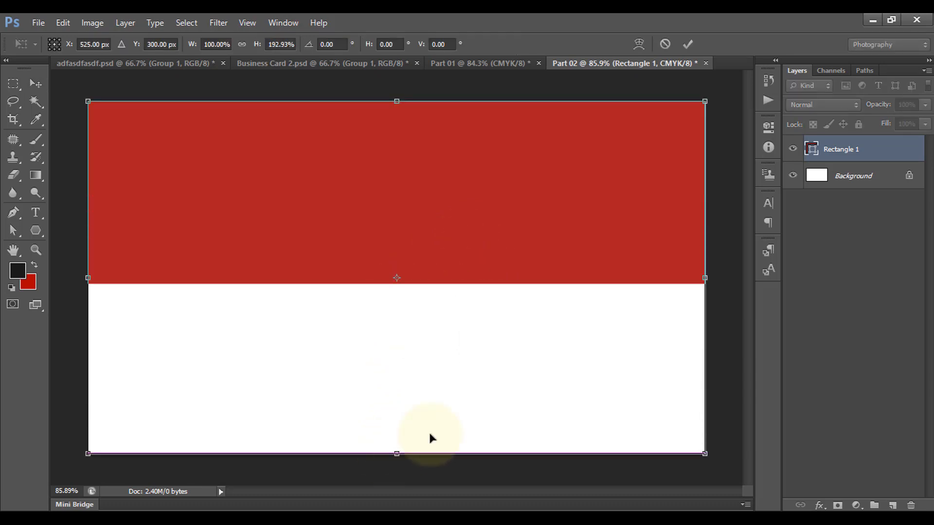
left_click_drag(705, 278, 310, 280)
key("Return")
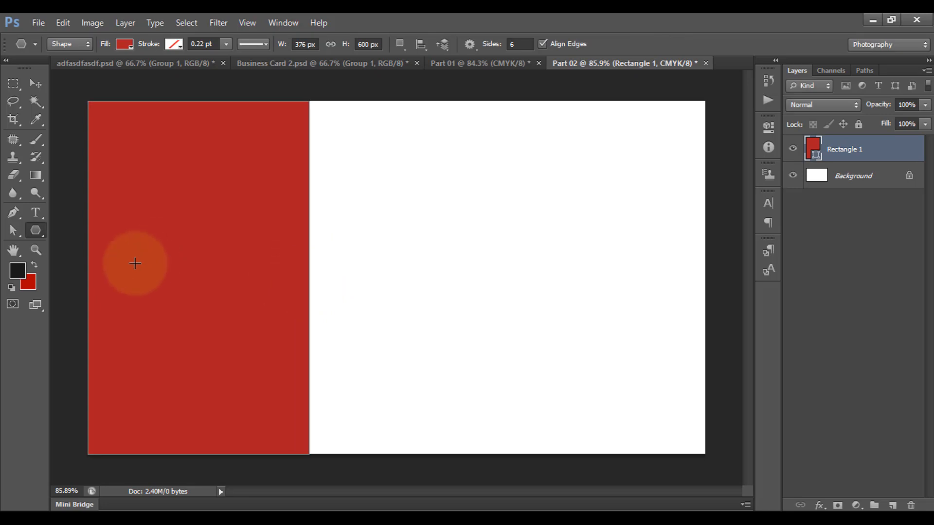
Draw a red rounded rectangle (100 px radius) across the card
right_click(39, 232)
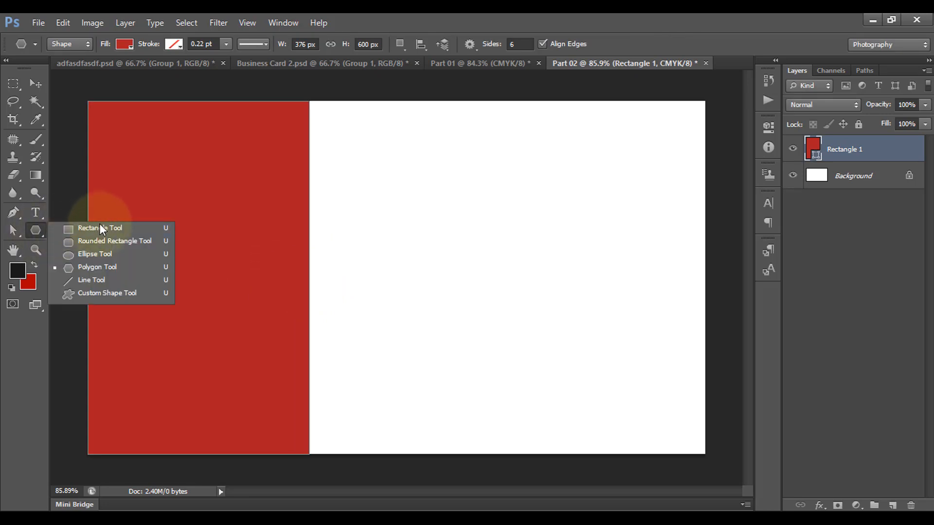
left_click(102, 241)
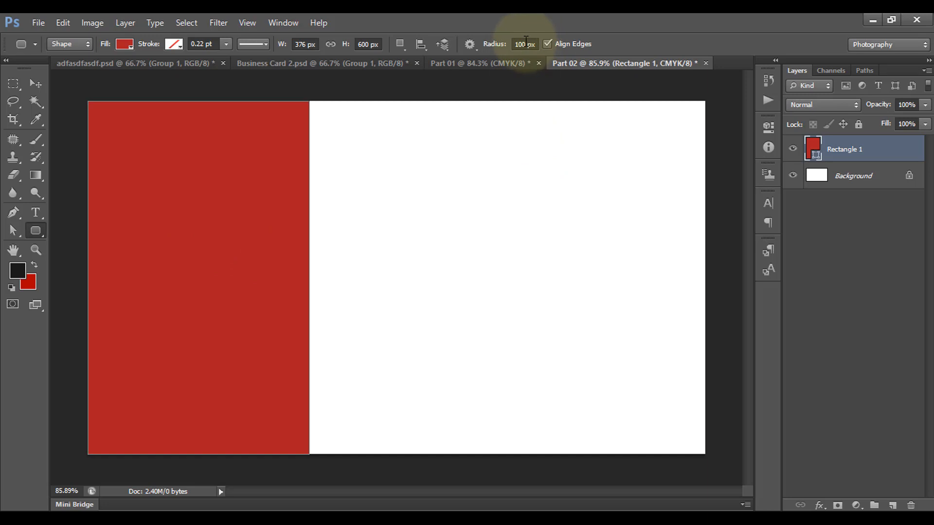
left_click_drag(319, 231, 535, 287)
Move and resize the rounded panel to 871×299 px, extending right from the red band
left_click(34, 84)
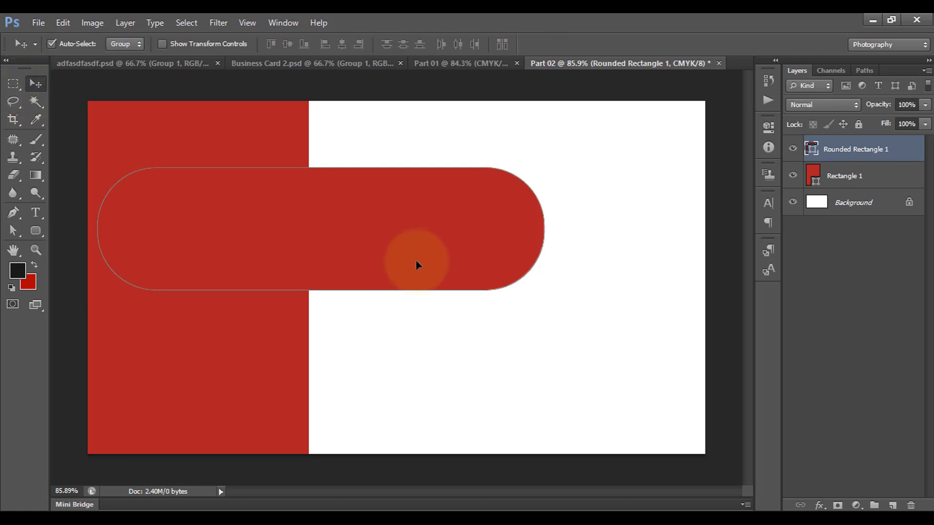
mouse_move(415, 261)
left_mouse_down()
mouse_move(476, 308)
mouse_move(421, 273)
left_mouse_up()
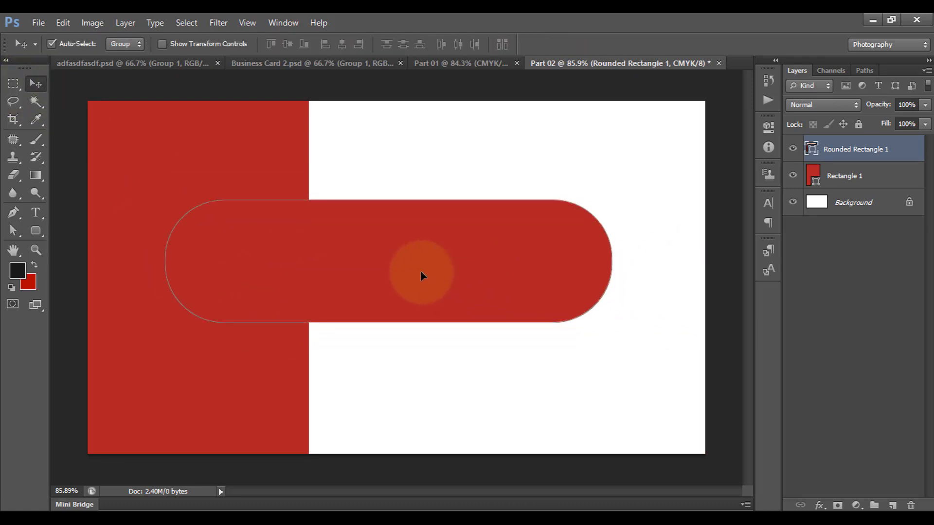
key("ctrl+t")
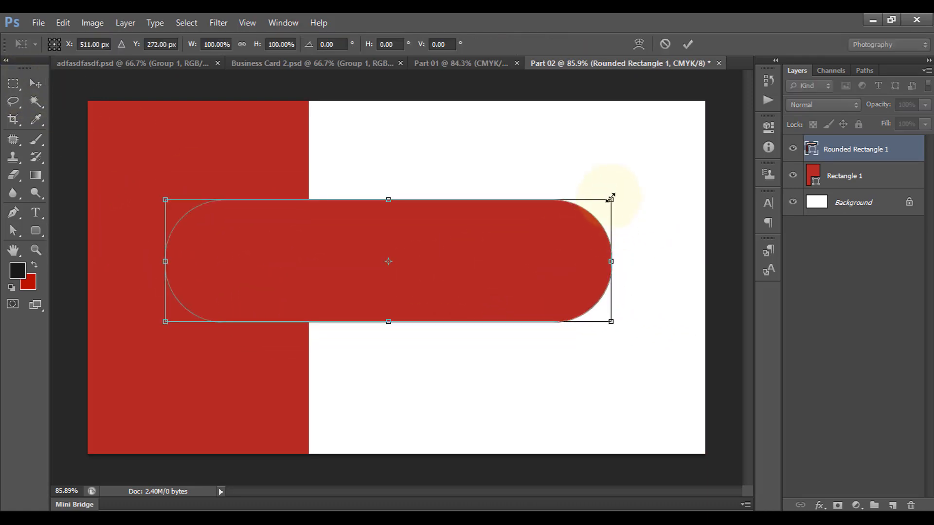
left_click_drag(611, 196, 675, 171)
left_click_drag(557, 255, 531, 262)
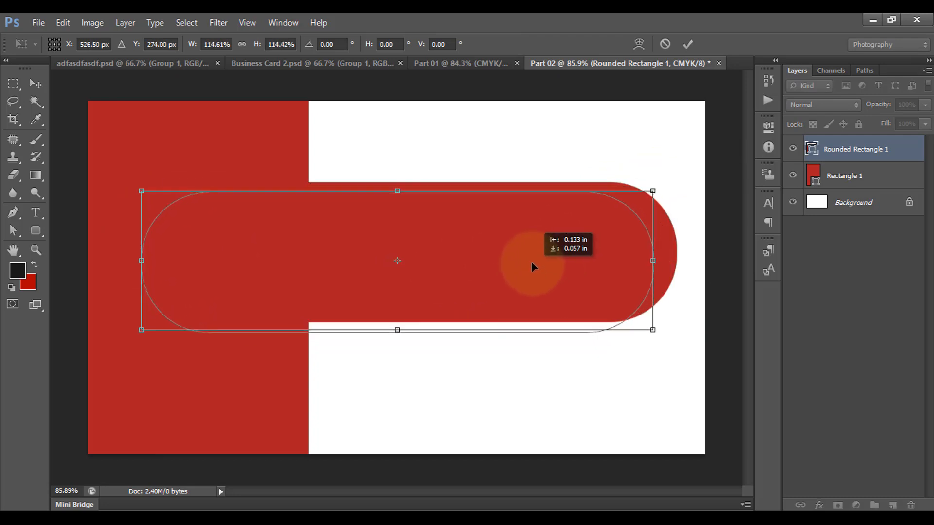
left_click_drag(398, 329, 395, 373)
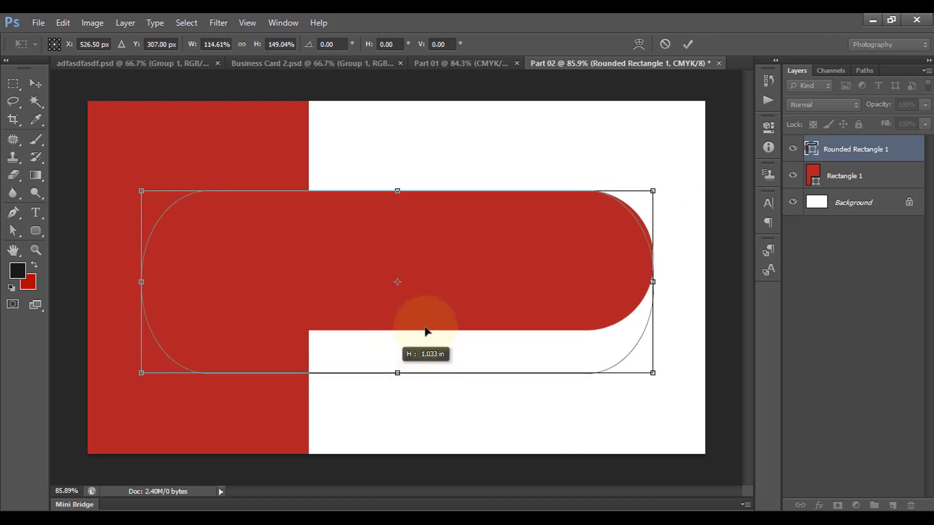
left_click_drag(472, 304, 487, 287)
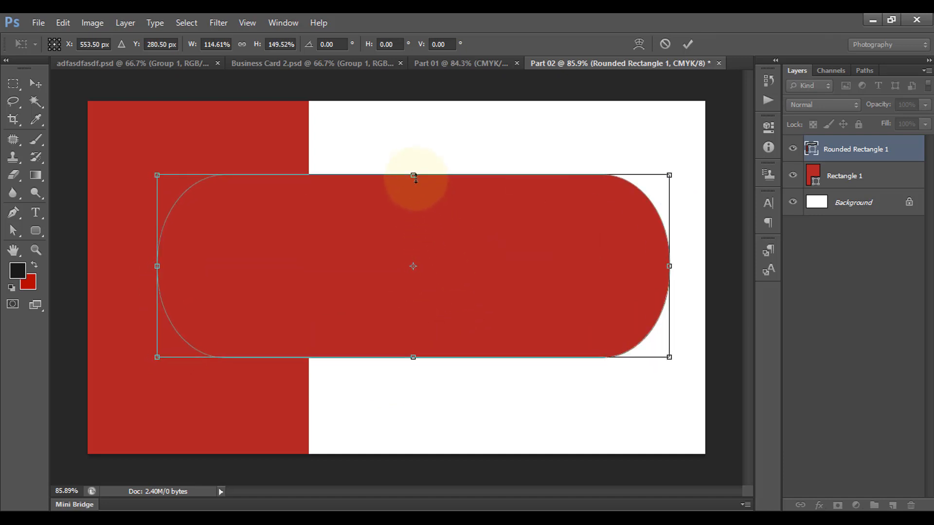
left_click_drag(411, 170, 413, 179)
left_click_drag(496, 281, 502, 288)
left_click(688, 43)
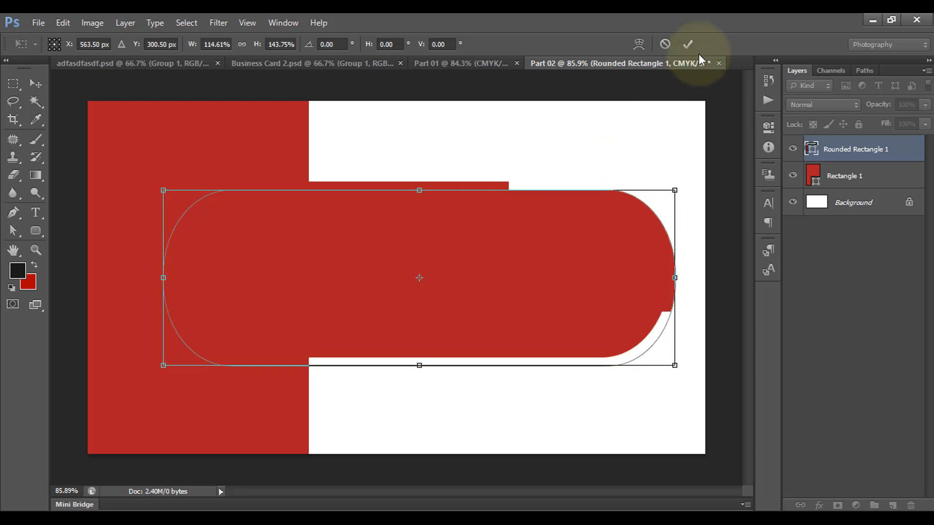
Give the rounded panel a white fill and a 1 pt dark orange outline
key("u")
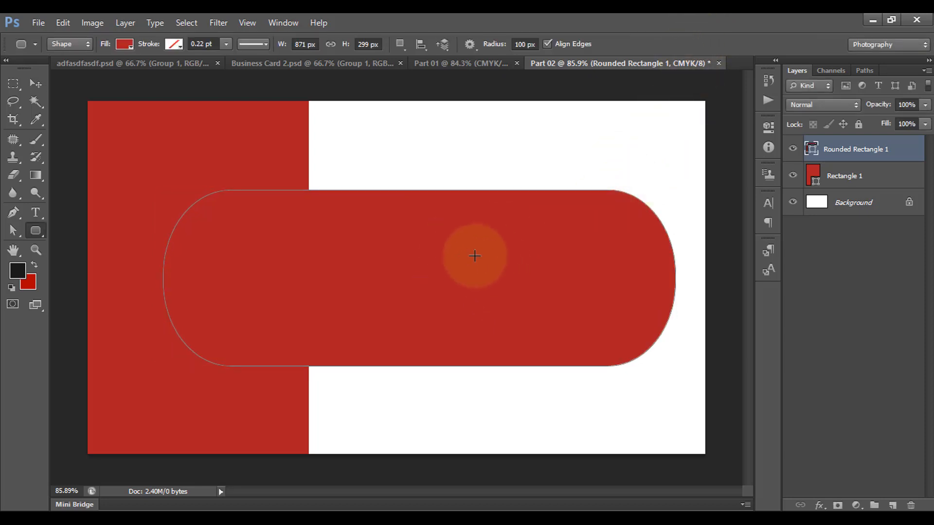
left_click(124, 44)
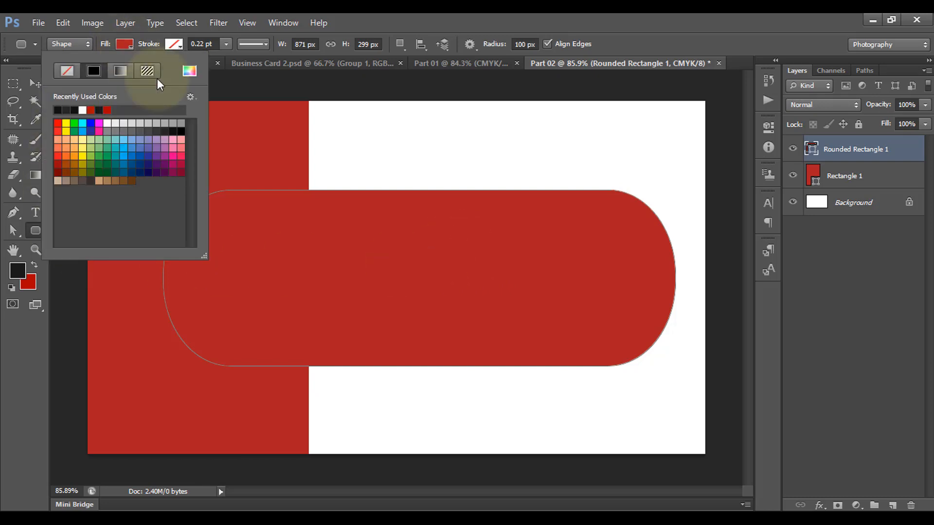
left_click(83, 110)
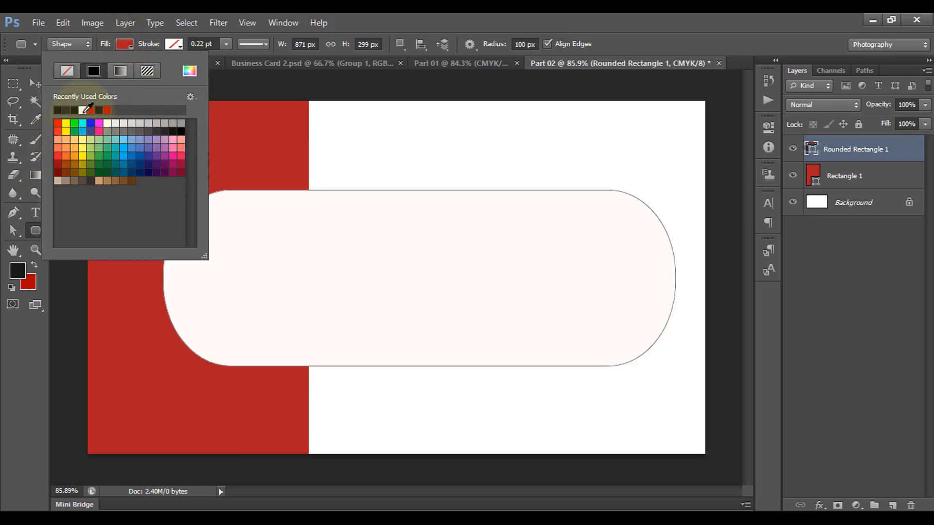
left_click(125, 46)
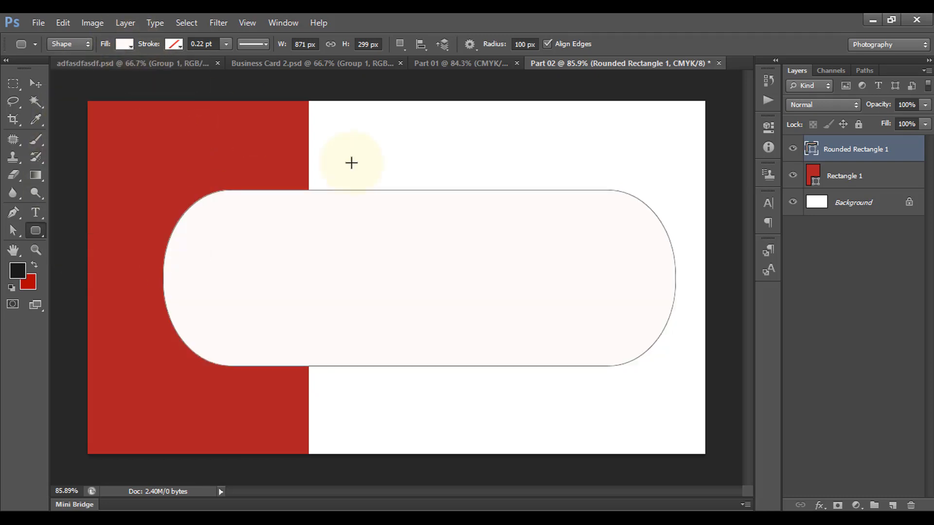
left_click(174, 44)
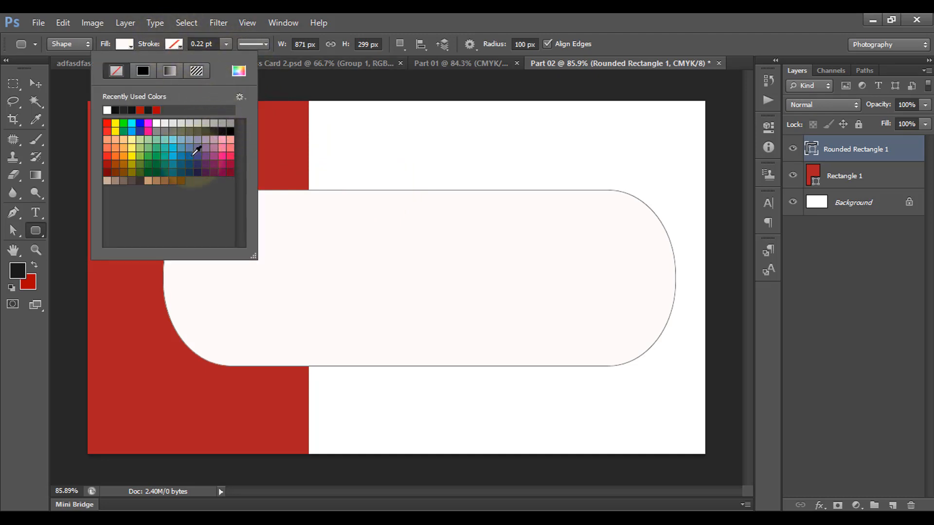
left_click(118, 160)
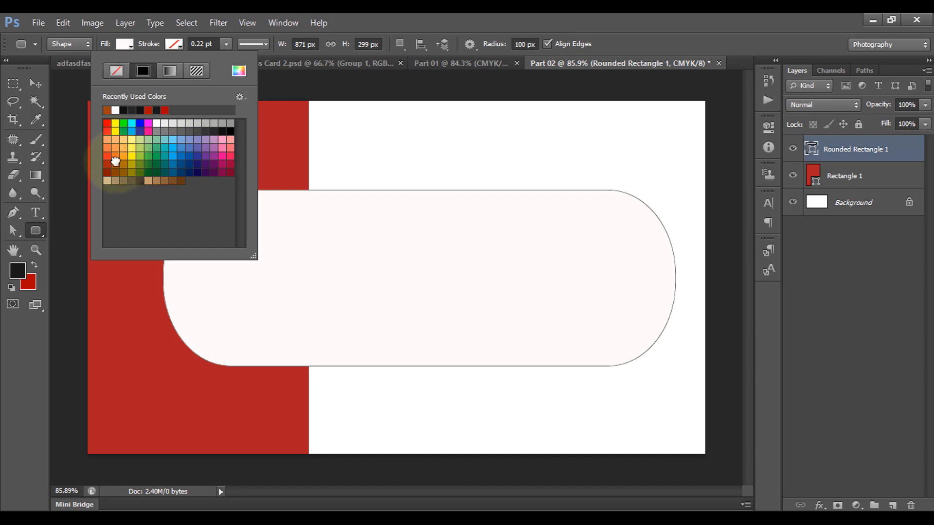
left_click(202, 44)
key("BackSpace")
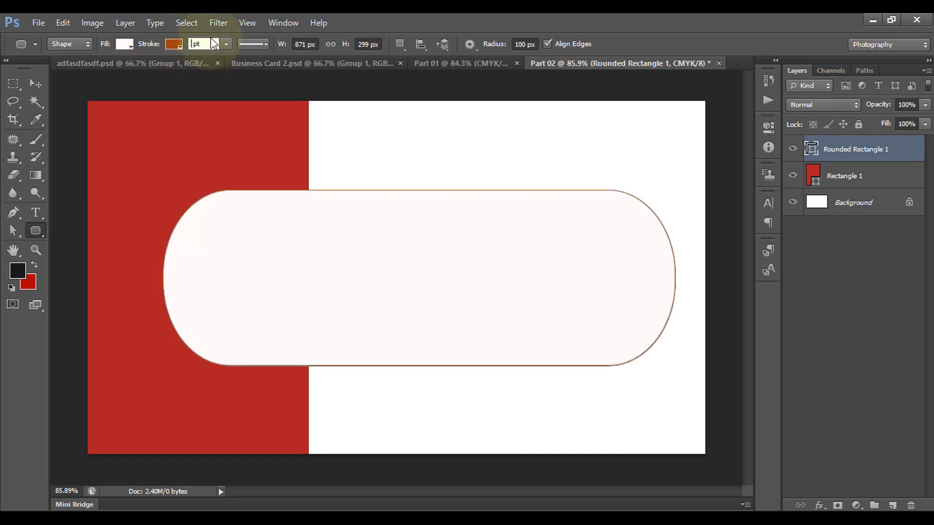
key("Return")
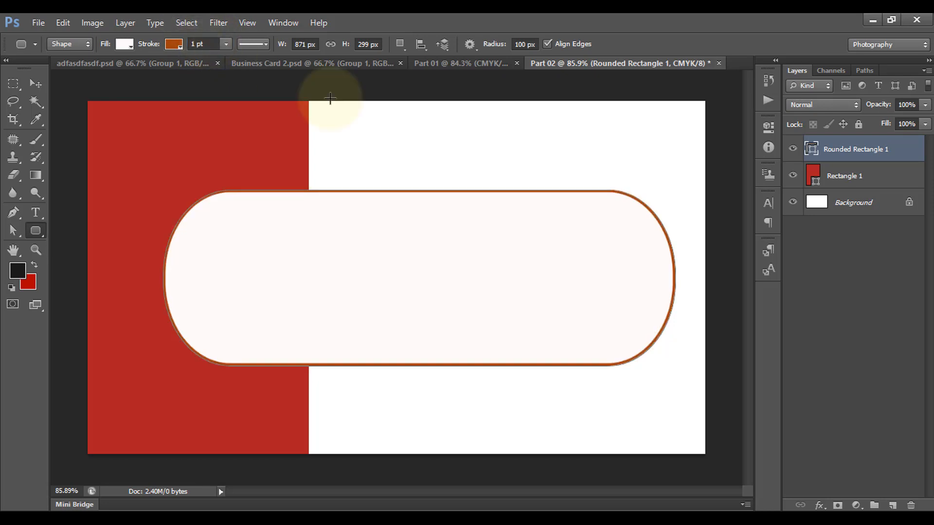
left_click(36, 86)
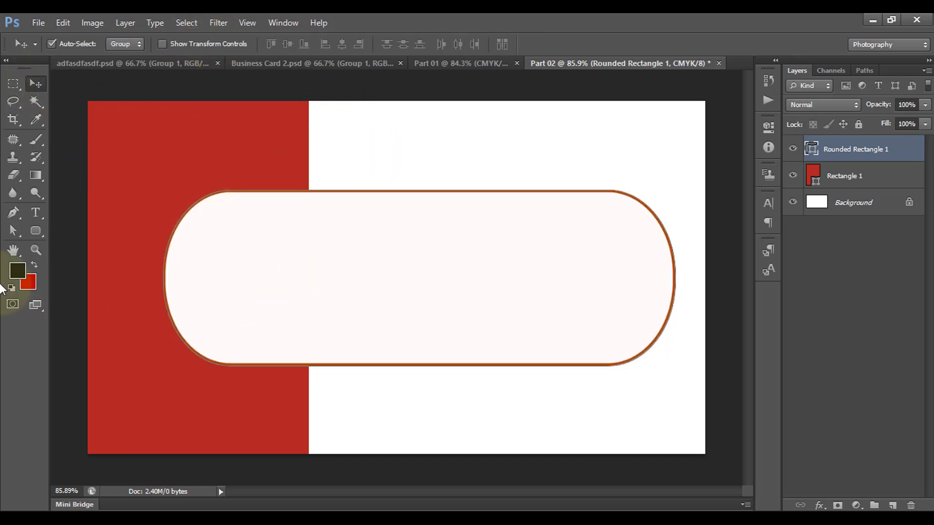
Add an Ellipse-tool circle, enlarged slightly and moved to the panel's left end
left_click(35, 229)
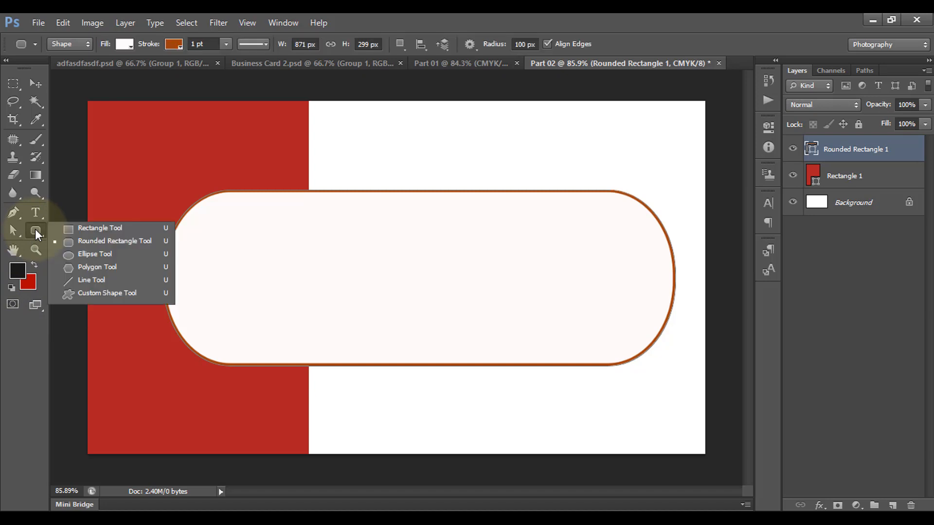
left_click(99, 254)
key("ctrl+t")
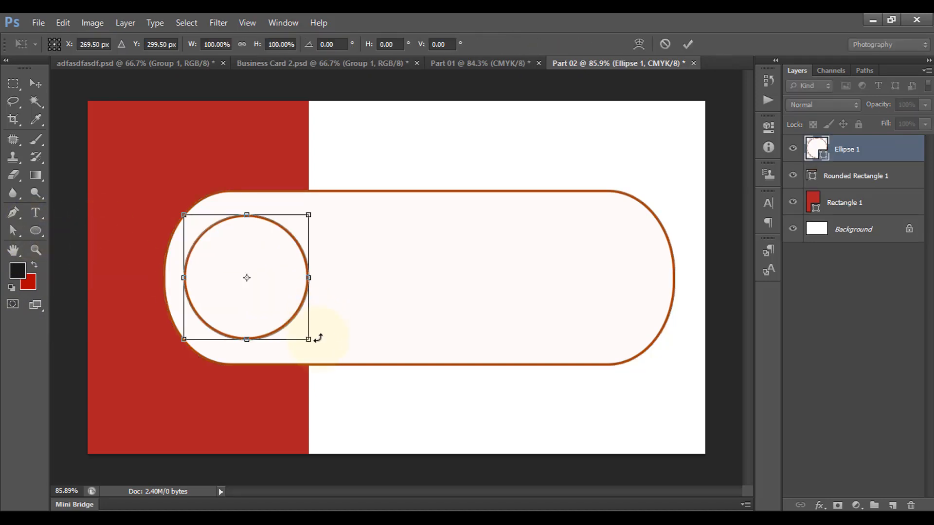
left_click_drag(309, 339, 258, 292)
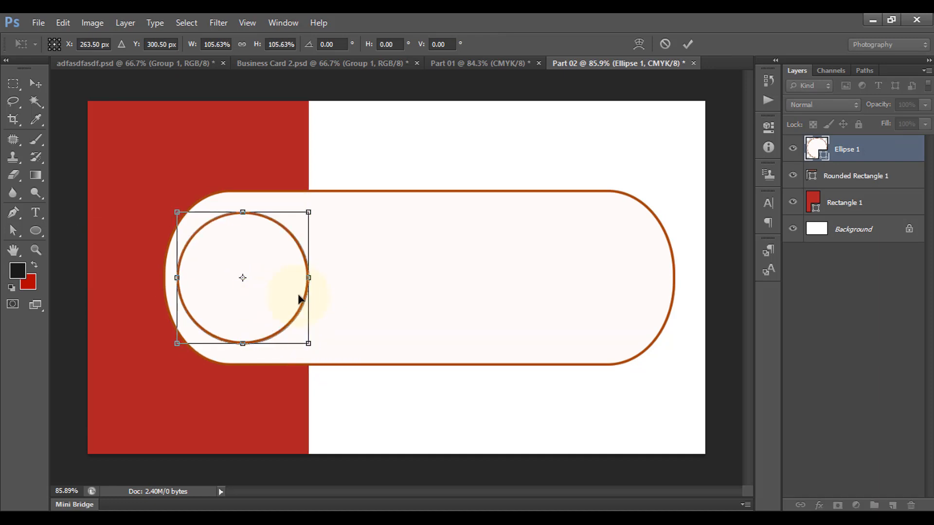
left_click(686, 42)
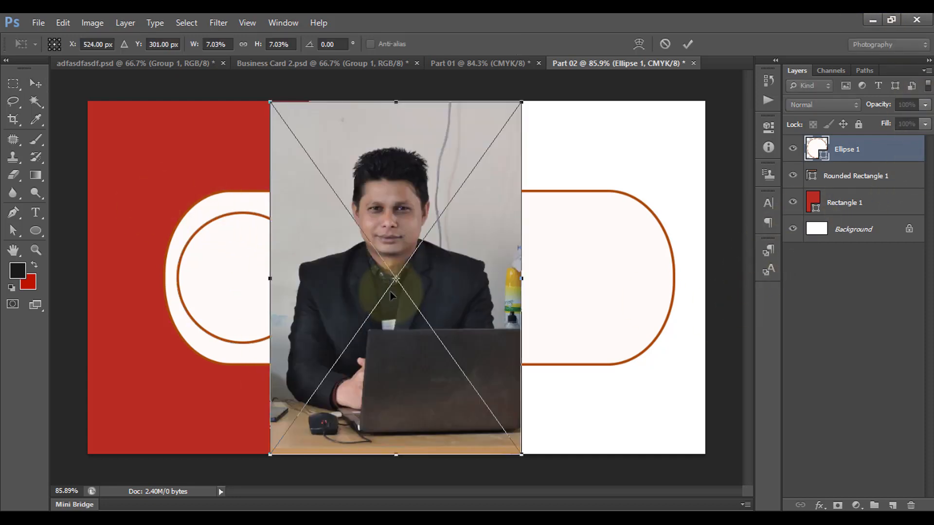
Place the portrait photo over the circle and clip it into the circle with Create Clipping Mask
left_click_drag(426, 242, 274, 289)
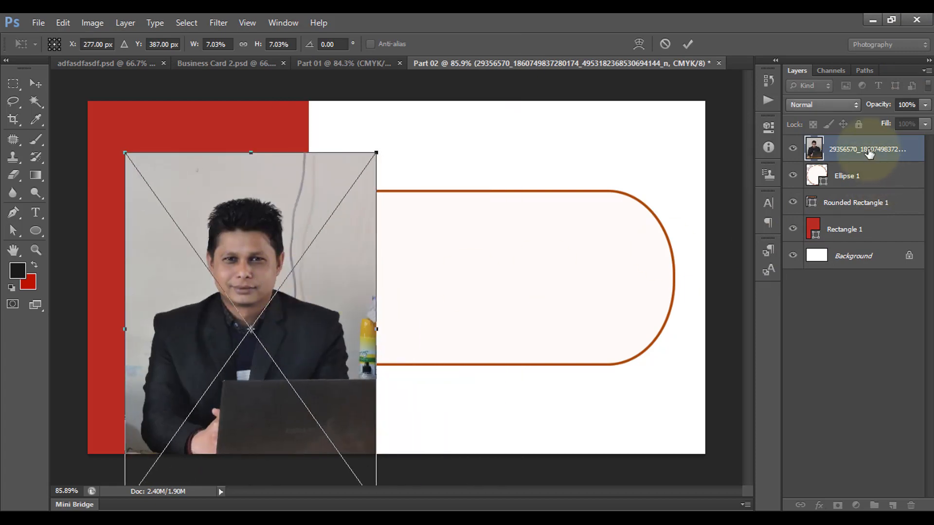
left_click(687, 43)
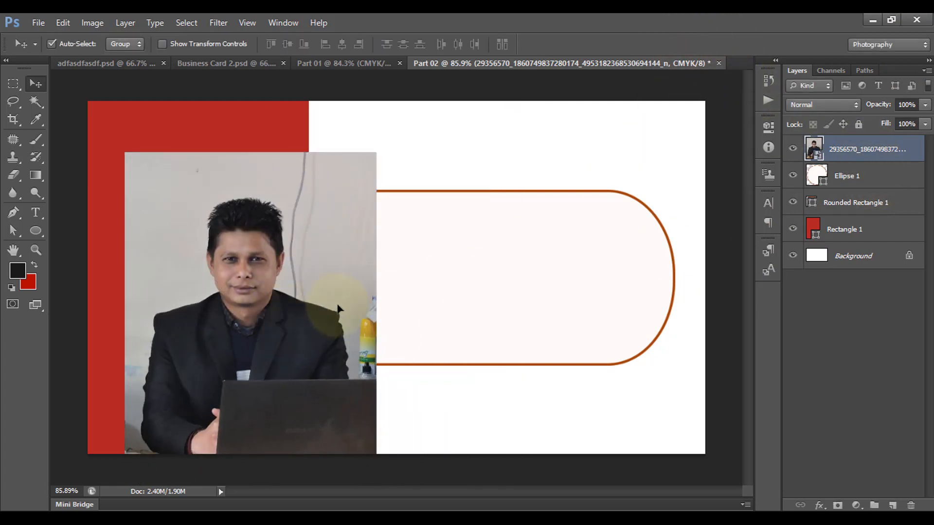
left_click_drag(338, 309, 359, 302)
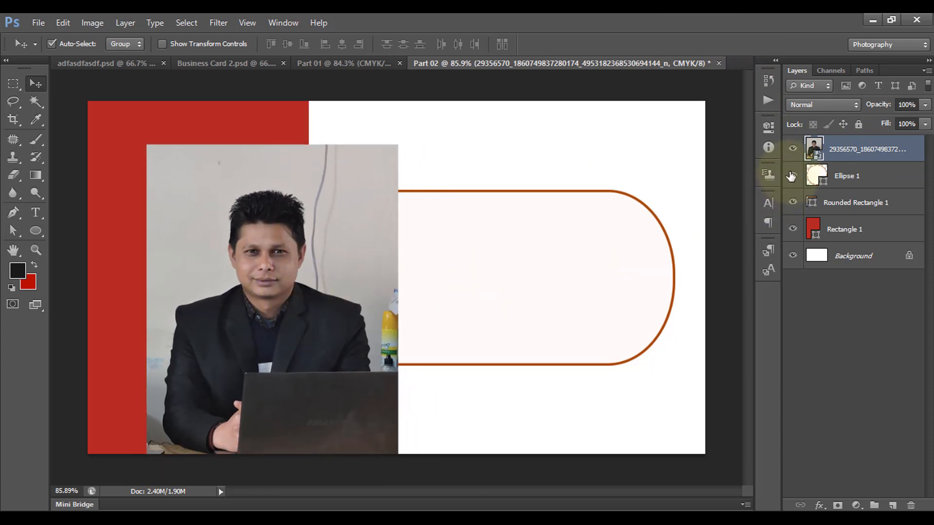
right_click(872, 151)
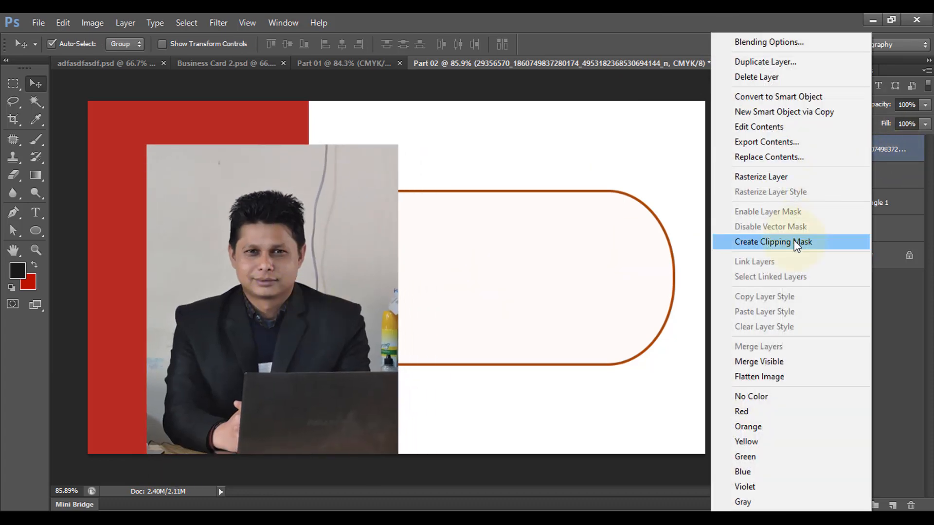
left_click(793, 241)
key("ctrl+t")
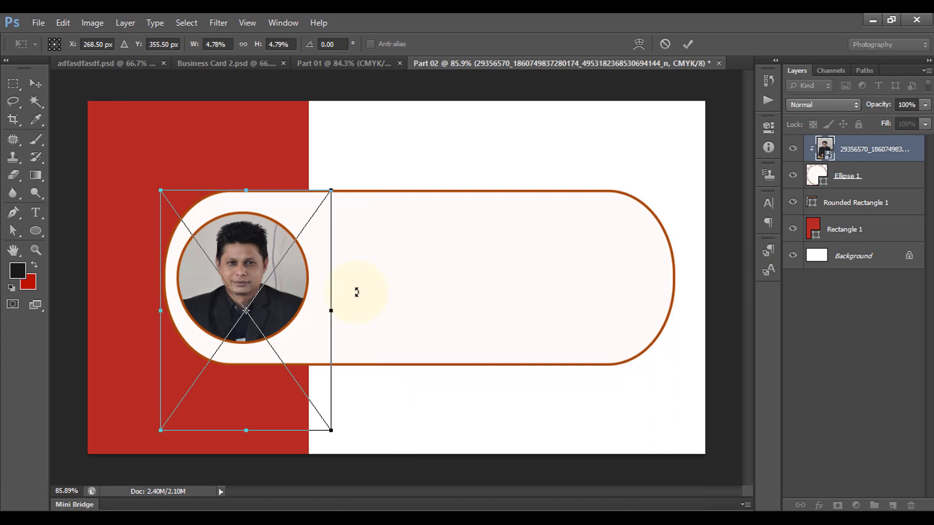
left_click(688, 44)
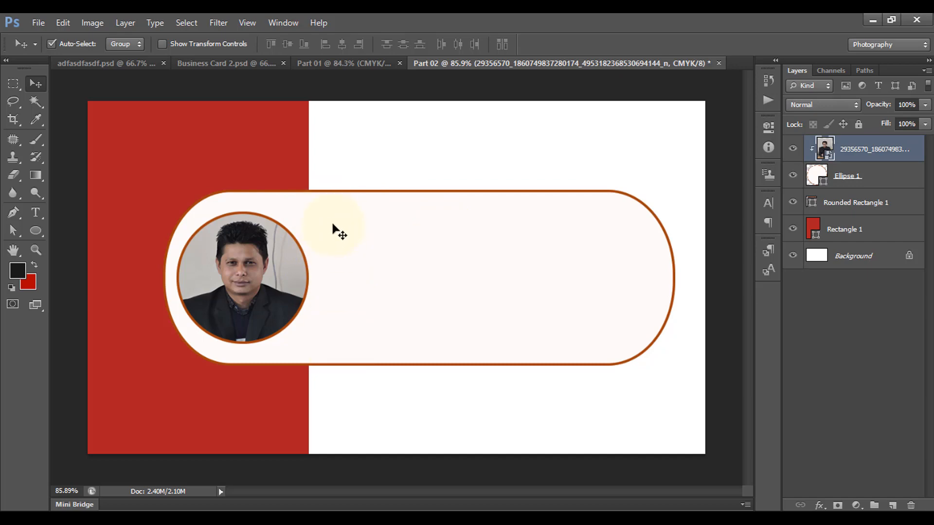
Choose the Type tool with the Times New Roman font
left_click(35, 213)
left_click(146, 44)
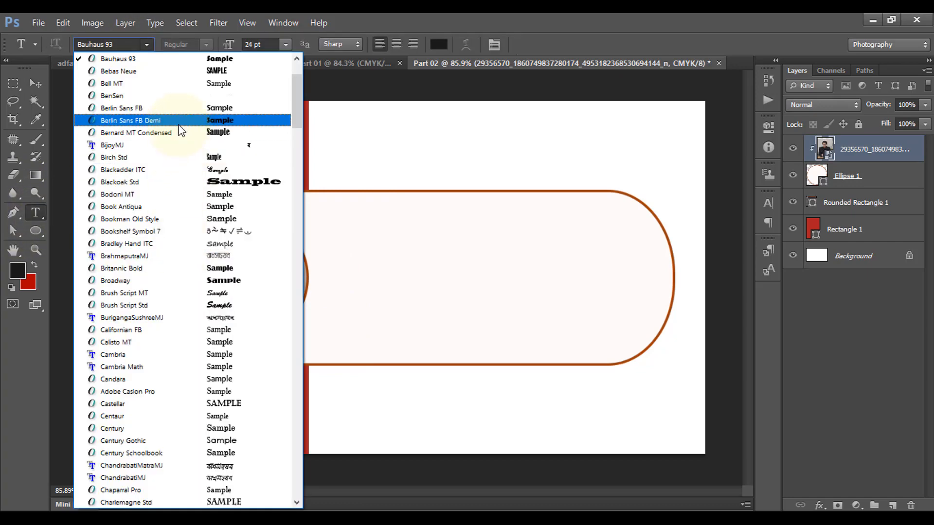
scroll(204, 179, "down", 15)
left_click(204, 210)
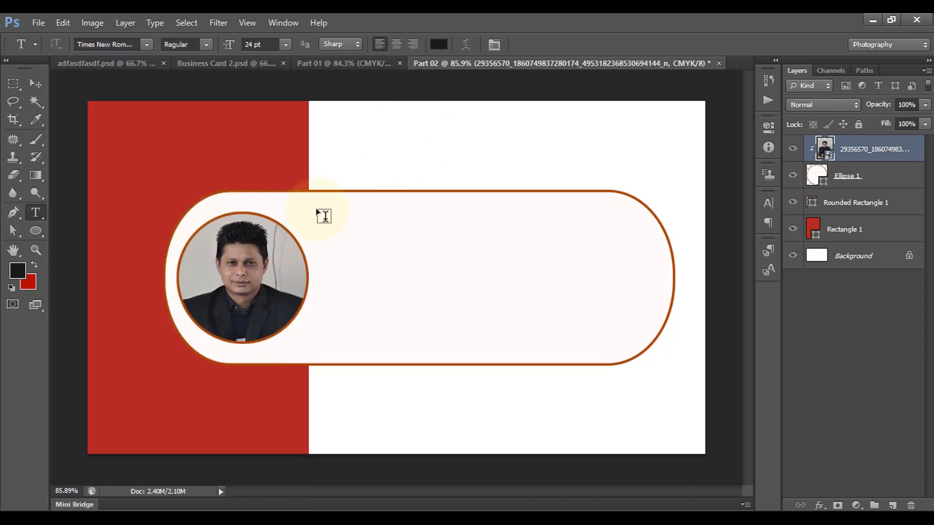
Type the person's name on the panel, with 'Designer' on the line beneath
left_click(317, 210)
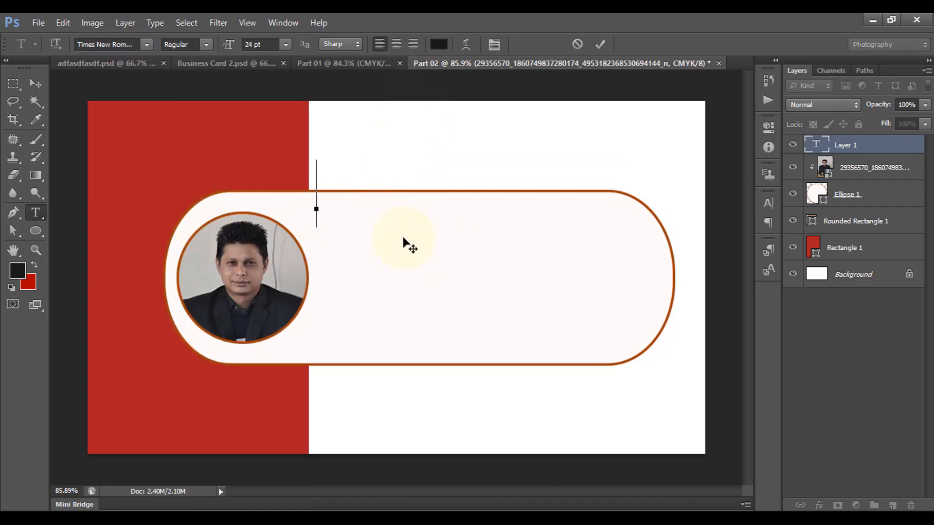
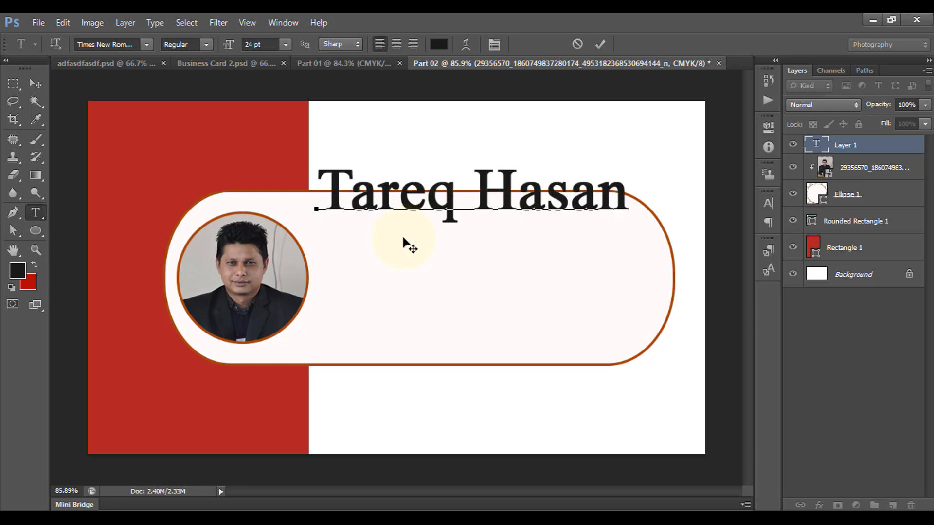
left_click_drag(332, 253, 570, 258)
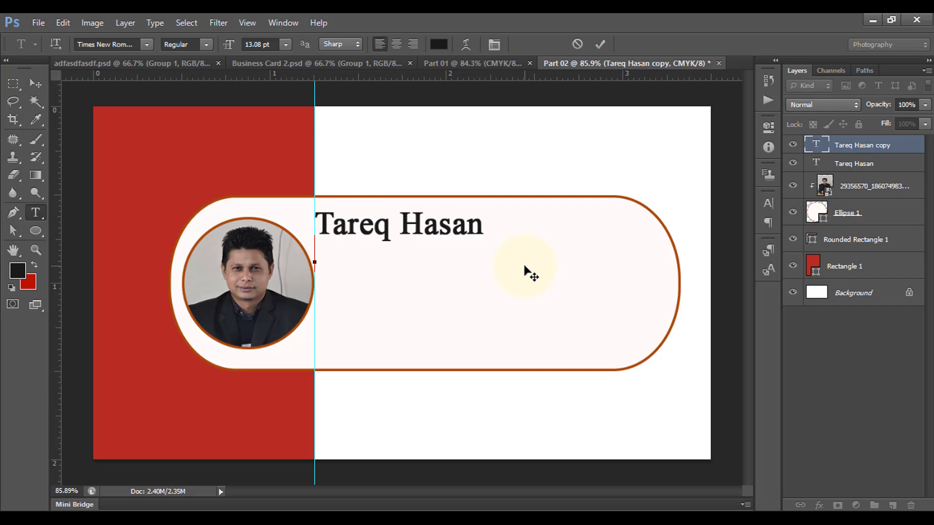
type("Designer")
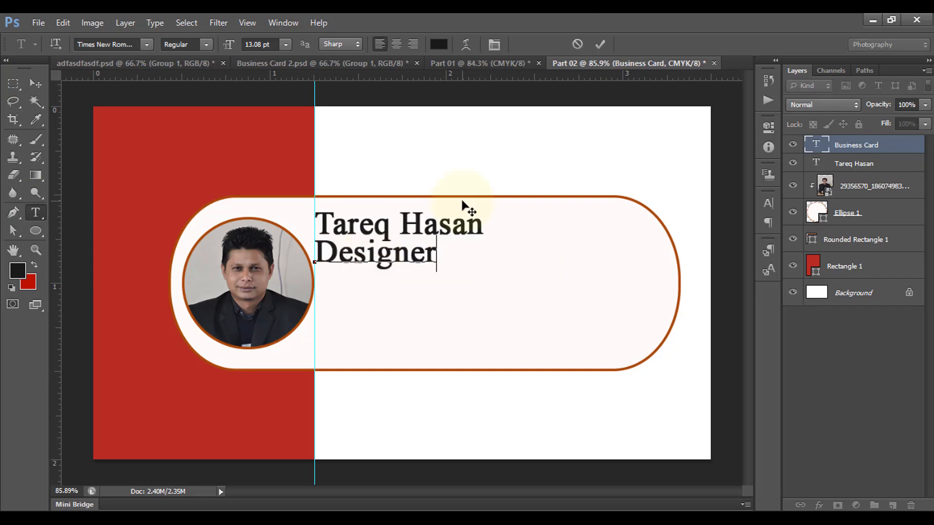
key("ctrl+Return")
key("v")
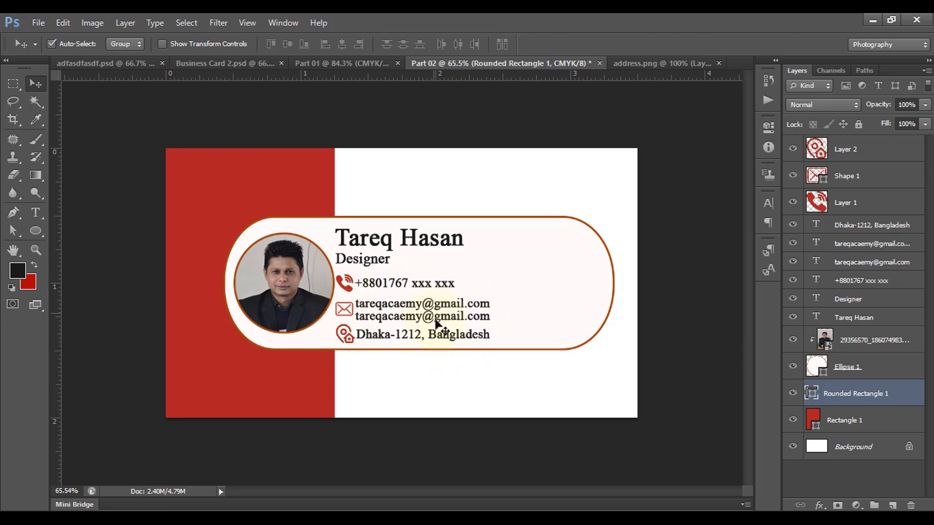
Switch between the Part 01 front design and Part 02, ending on Part 01
left_click(331, 63)
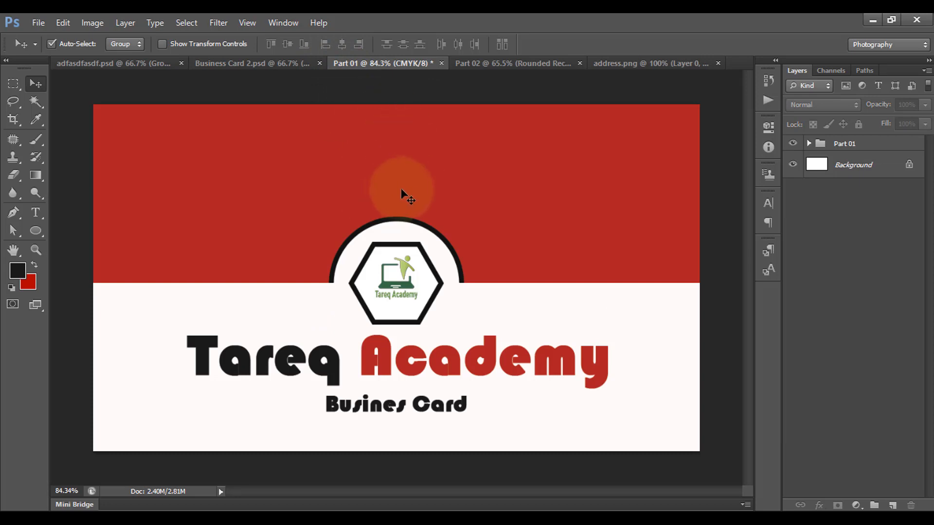
left_click(483, 62)
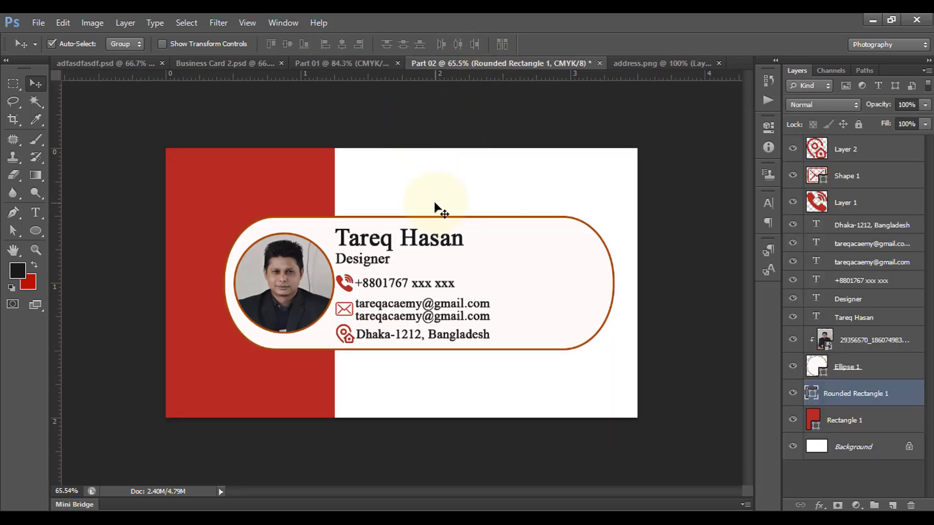
key("ctrl+shift+Tab")
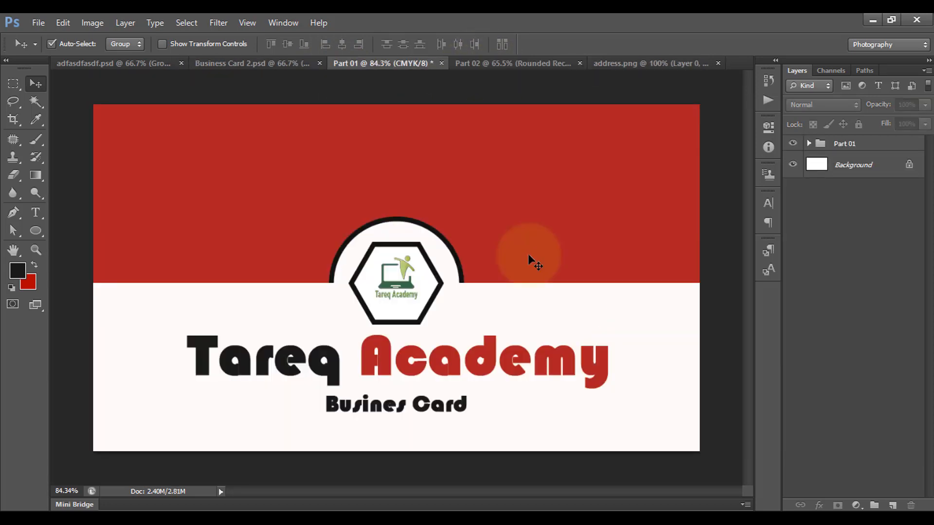